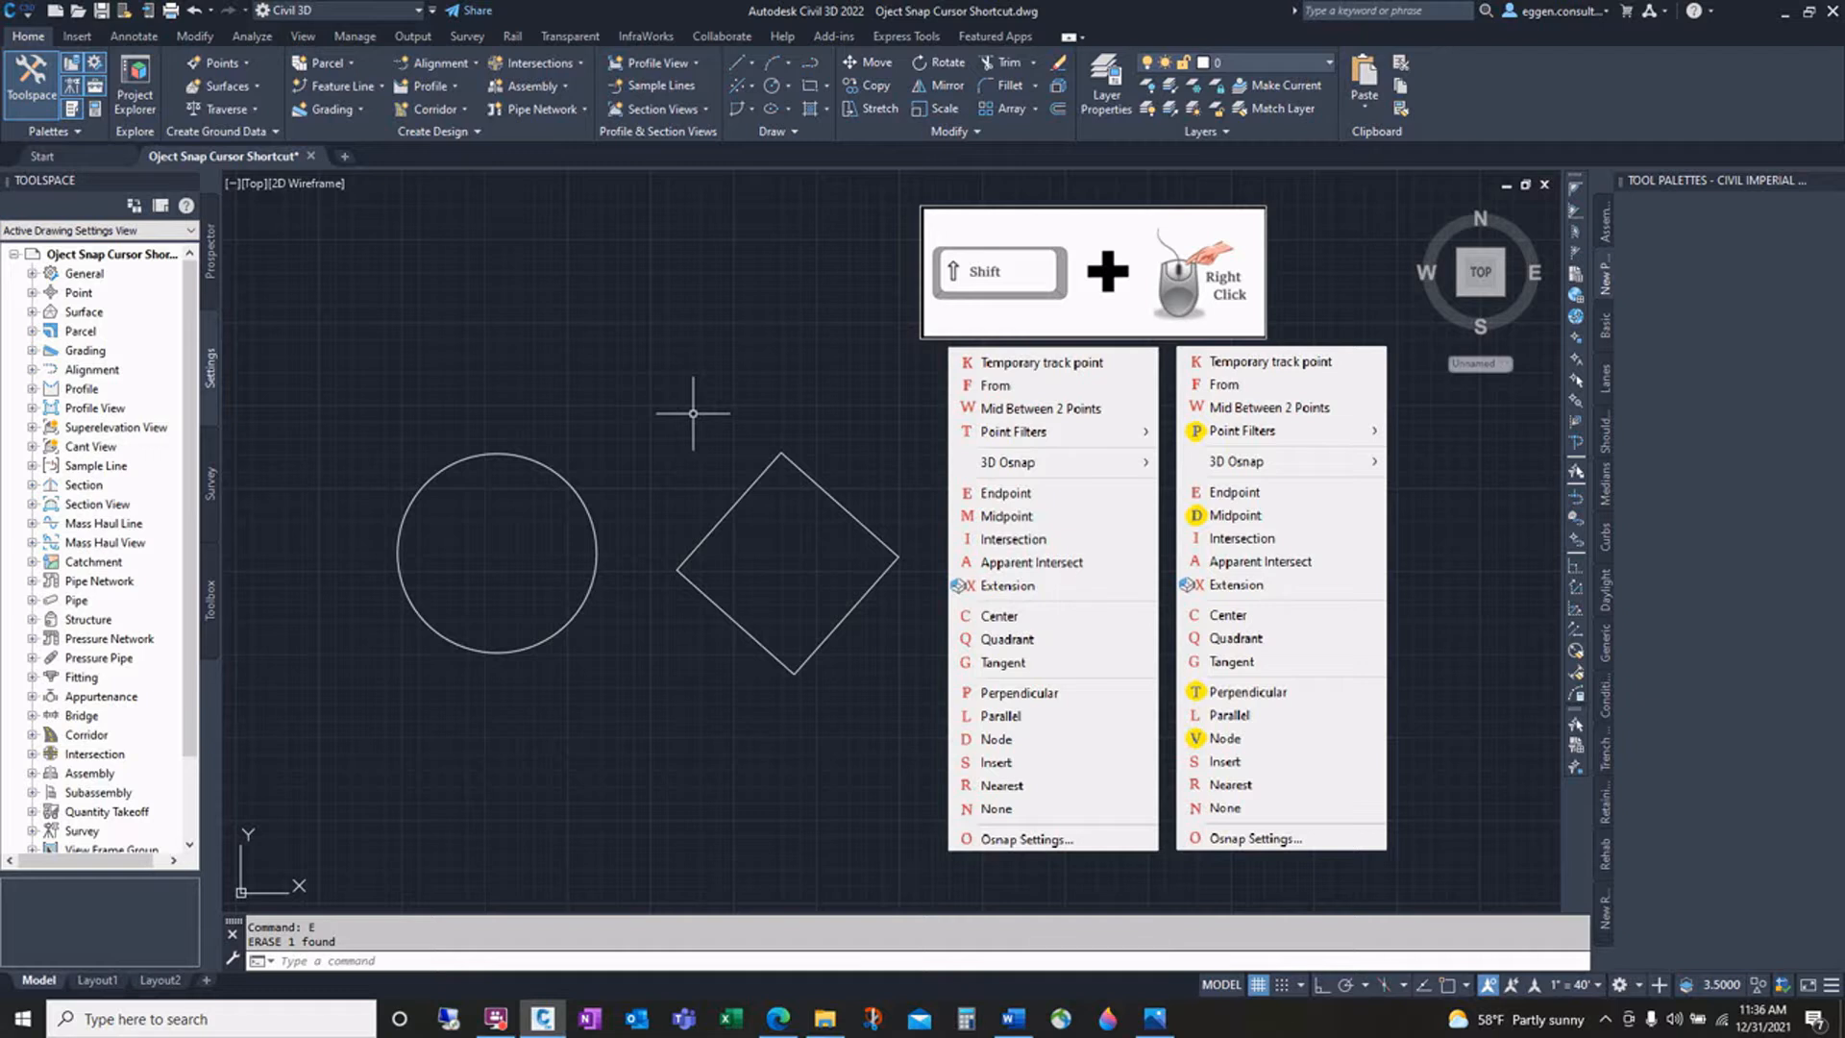
Step: Start a polyline at the square's top corner using the Endpoint snap from the object snap shortcut menu
type("PL")
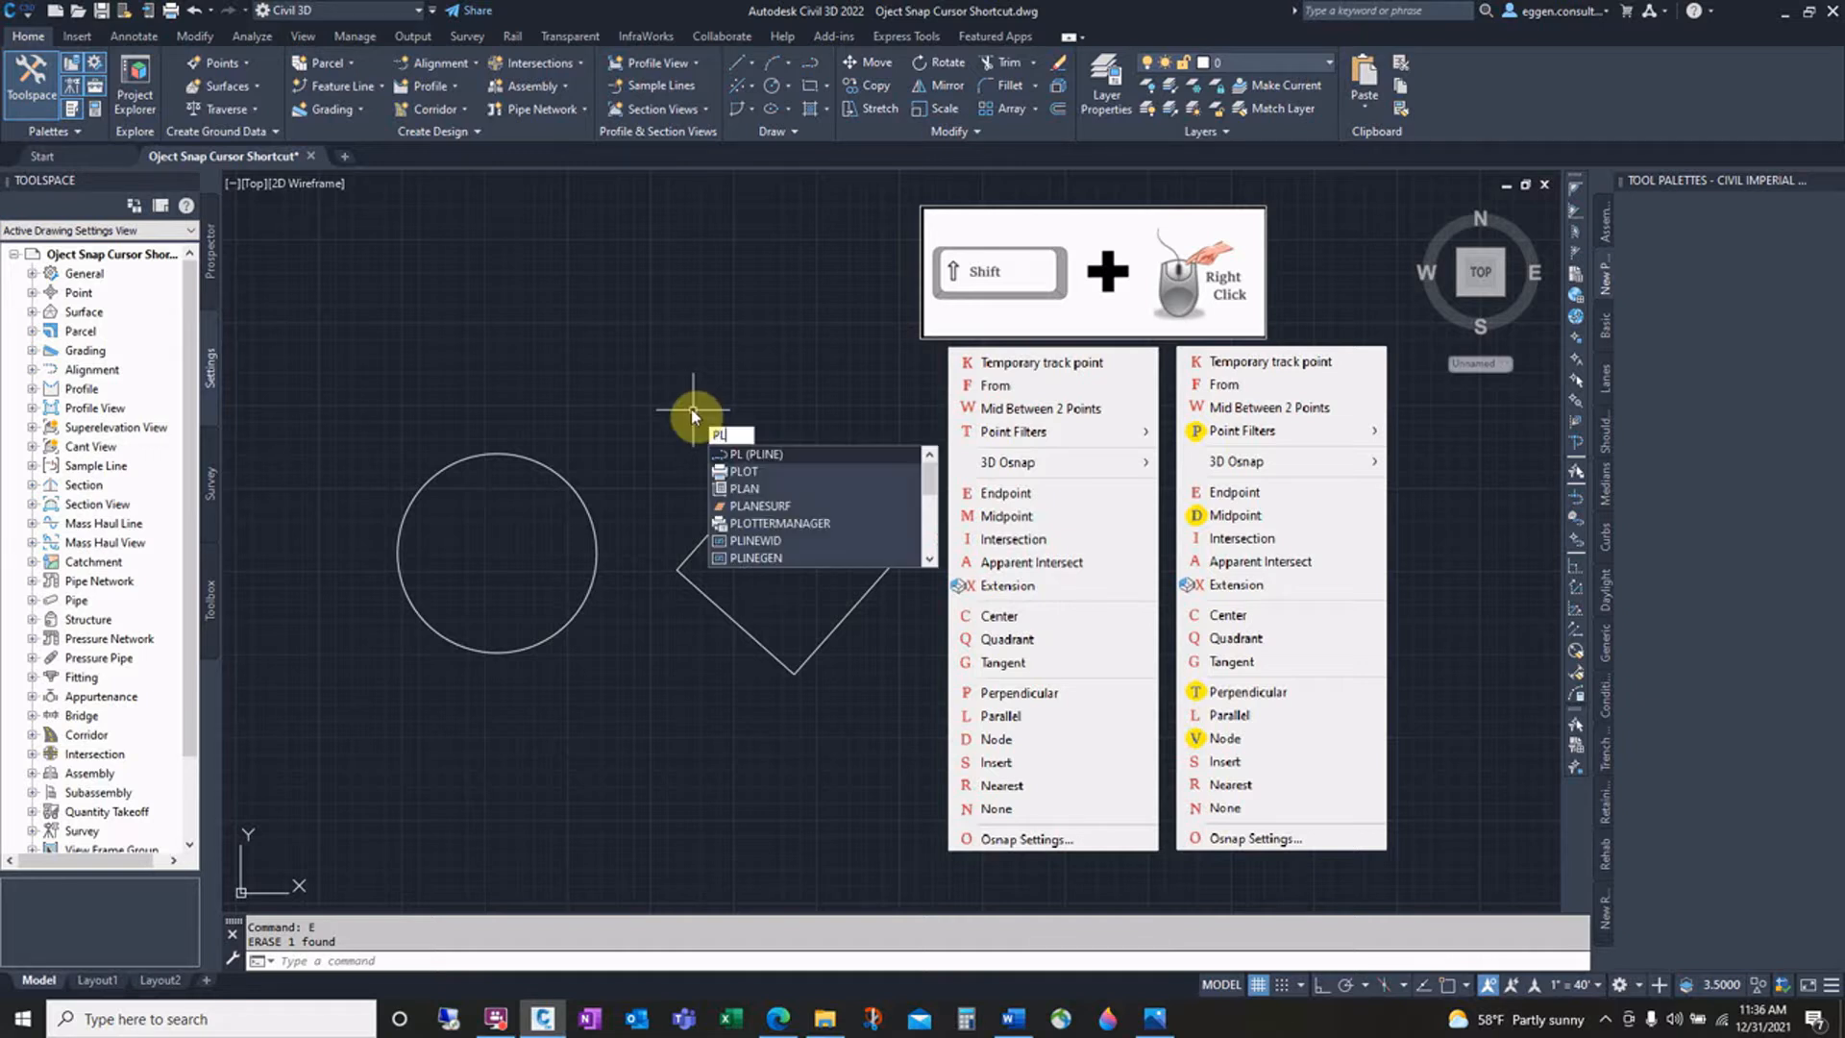
key("Return")
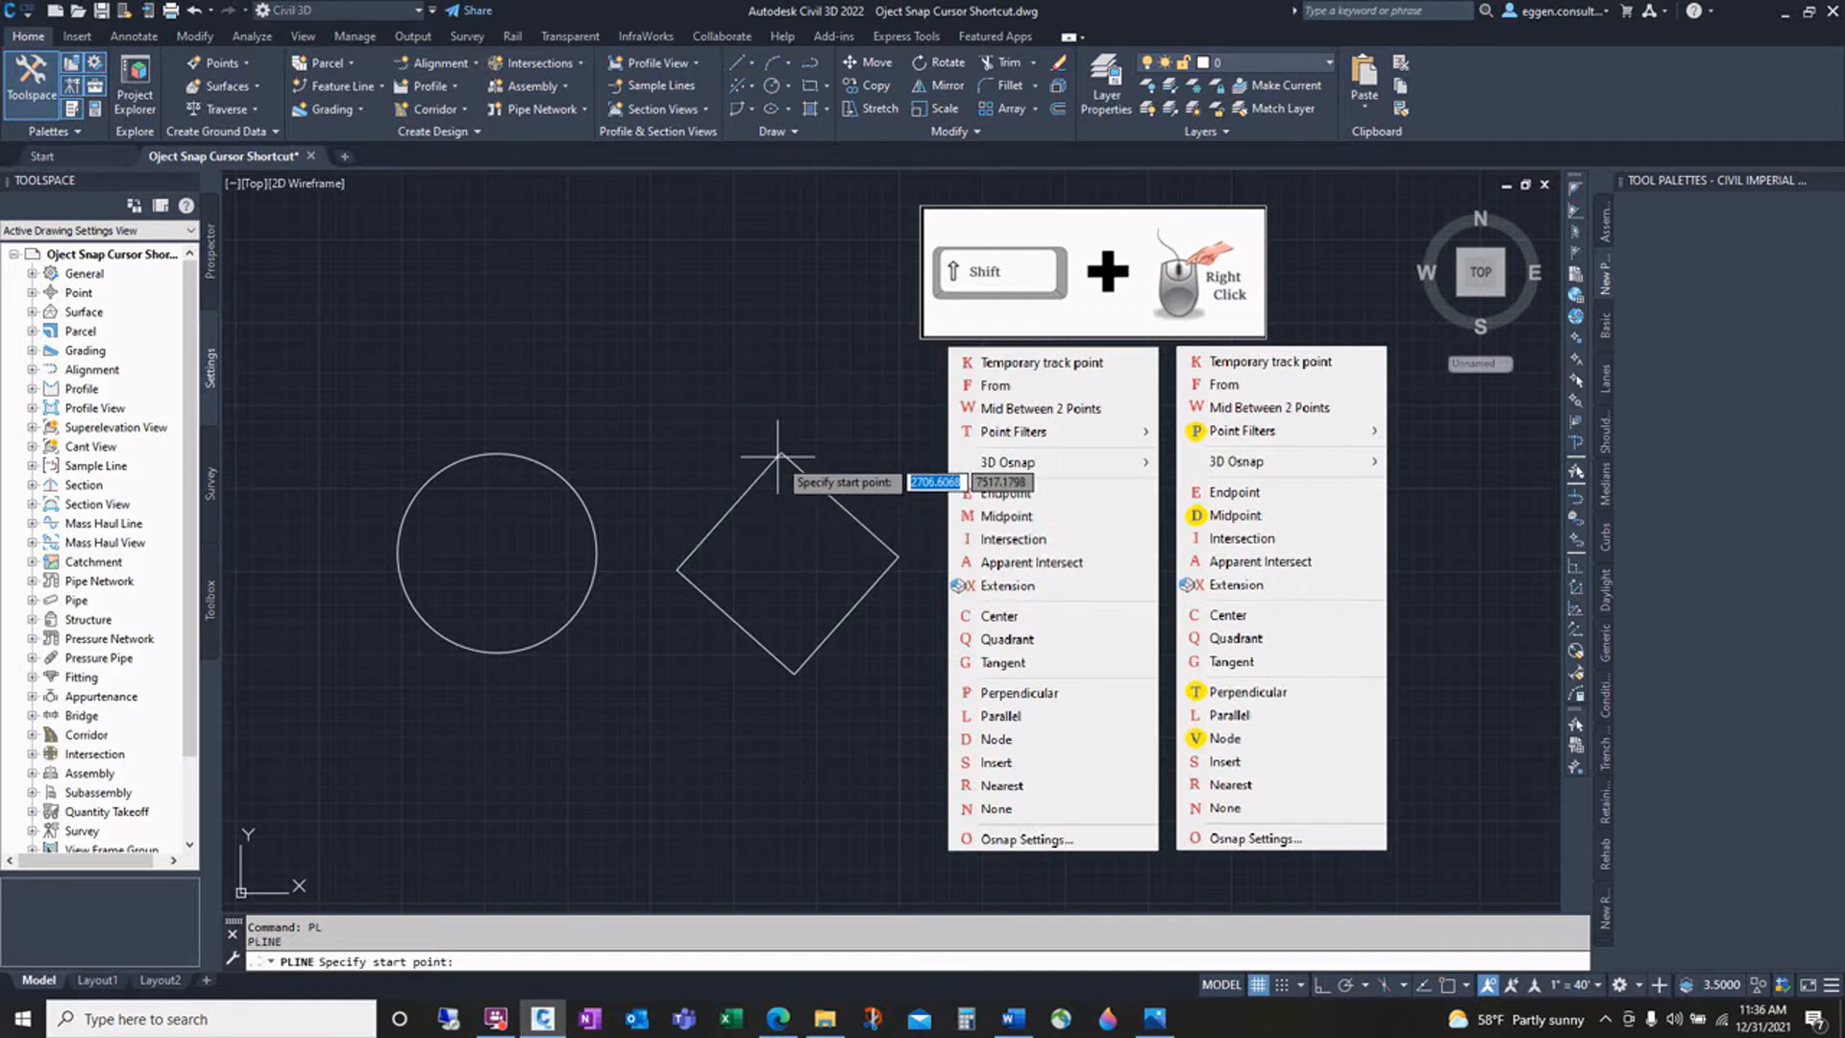
right_click(598, 378, "shift")
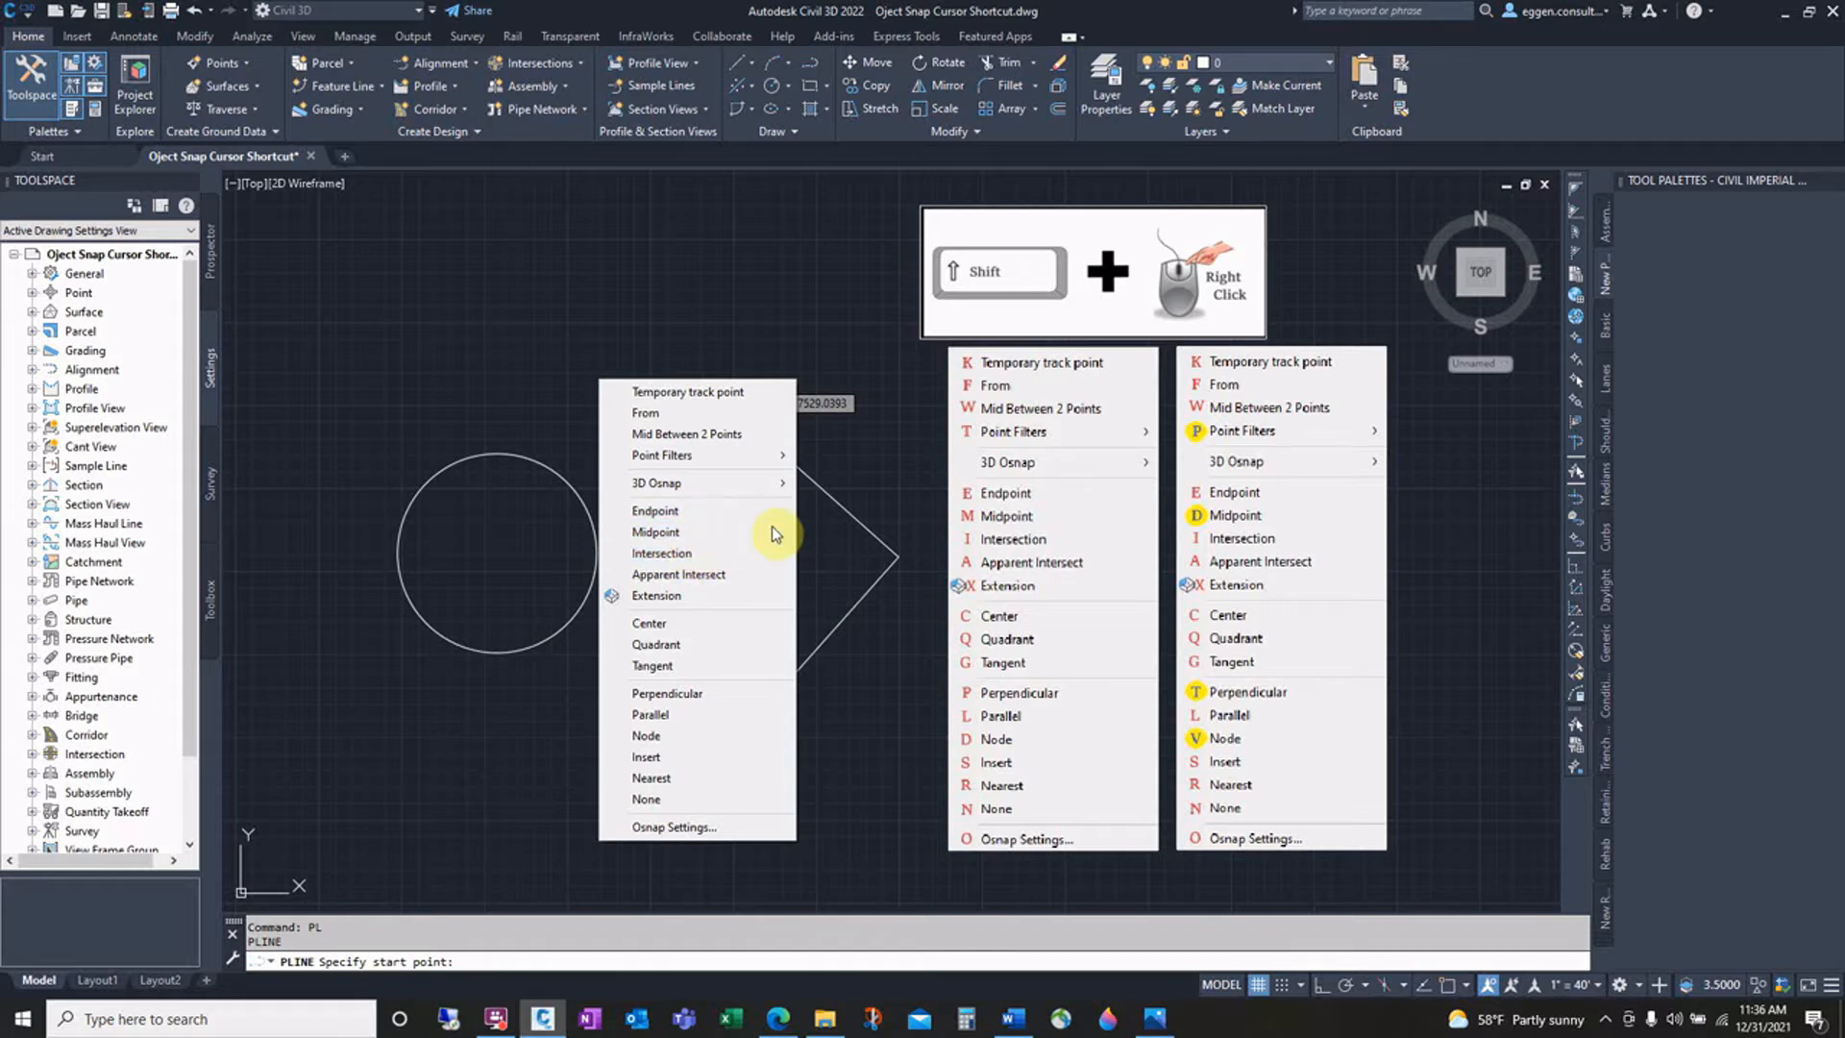
mouse_move(786, 460)
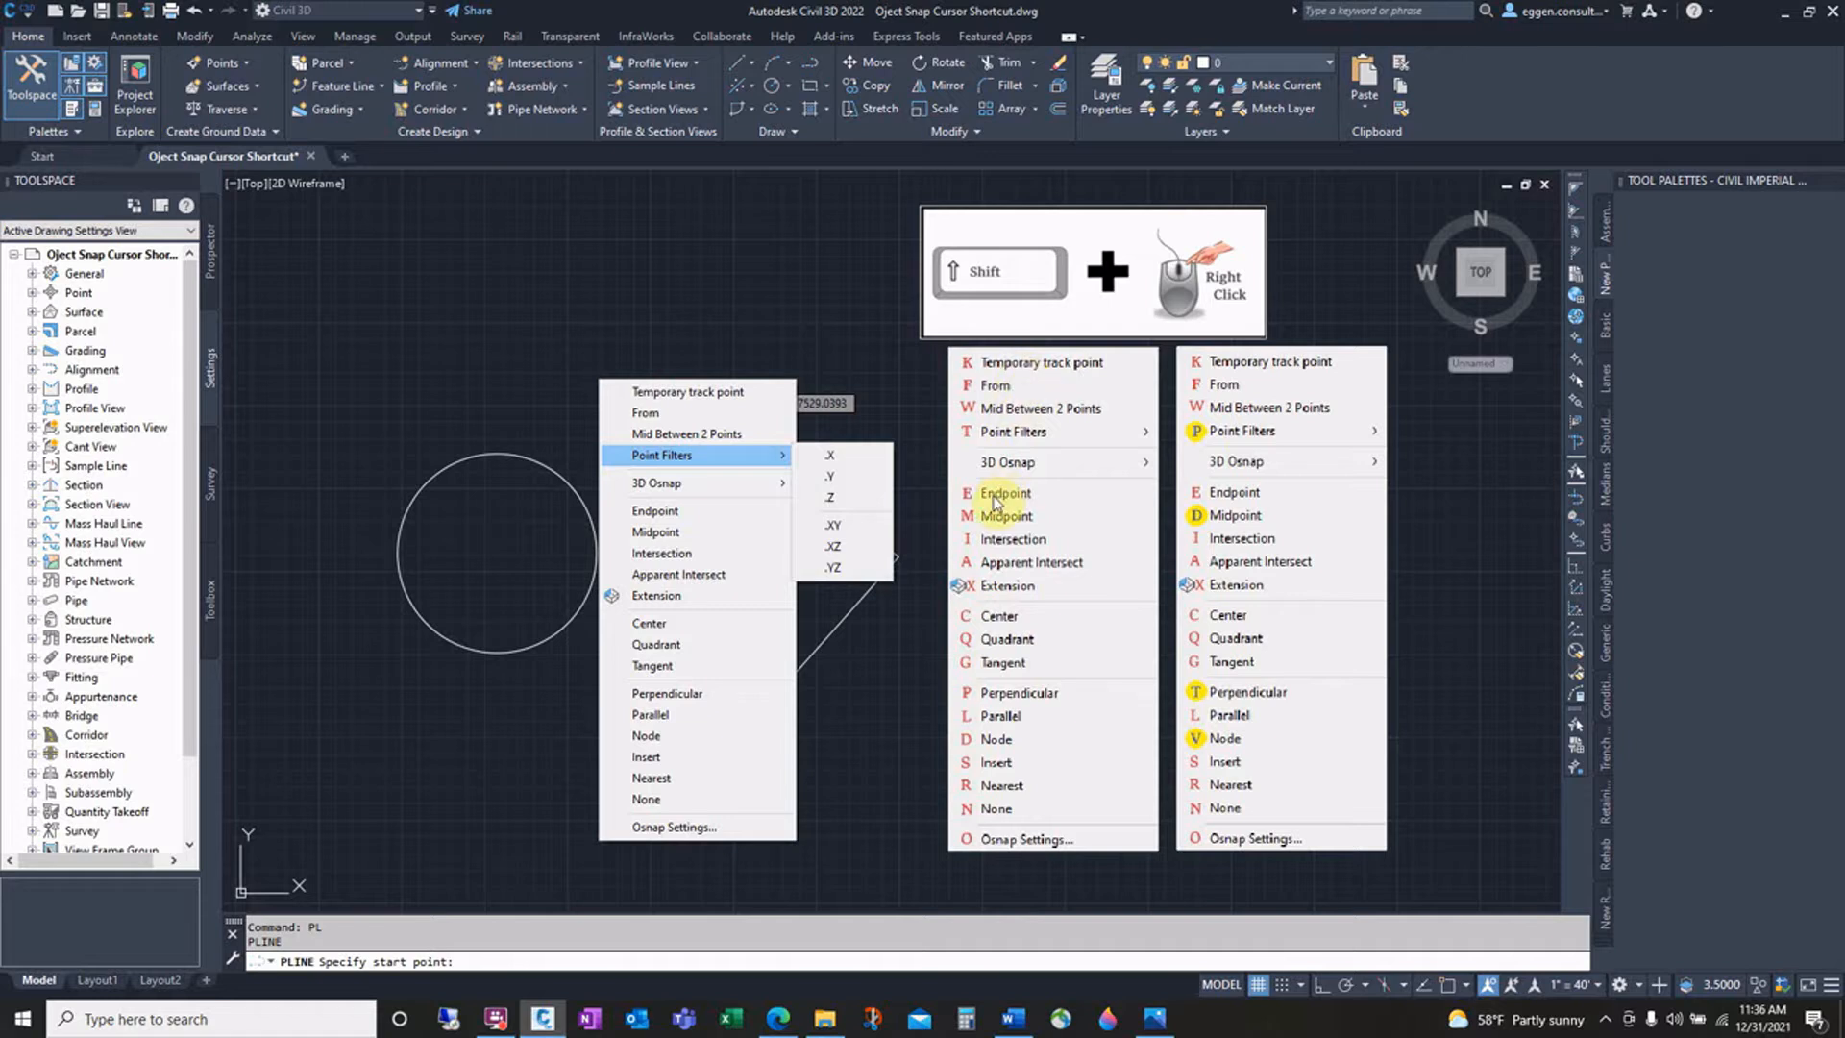
left_click(723, 509)
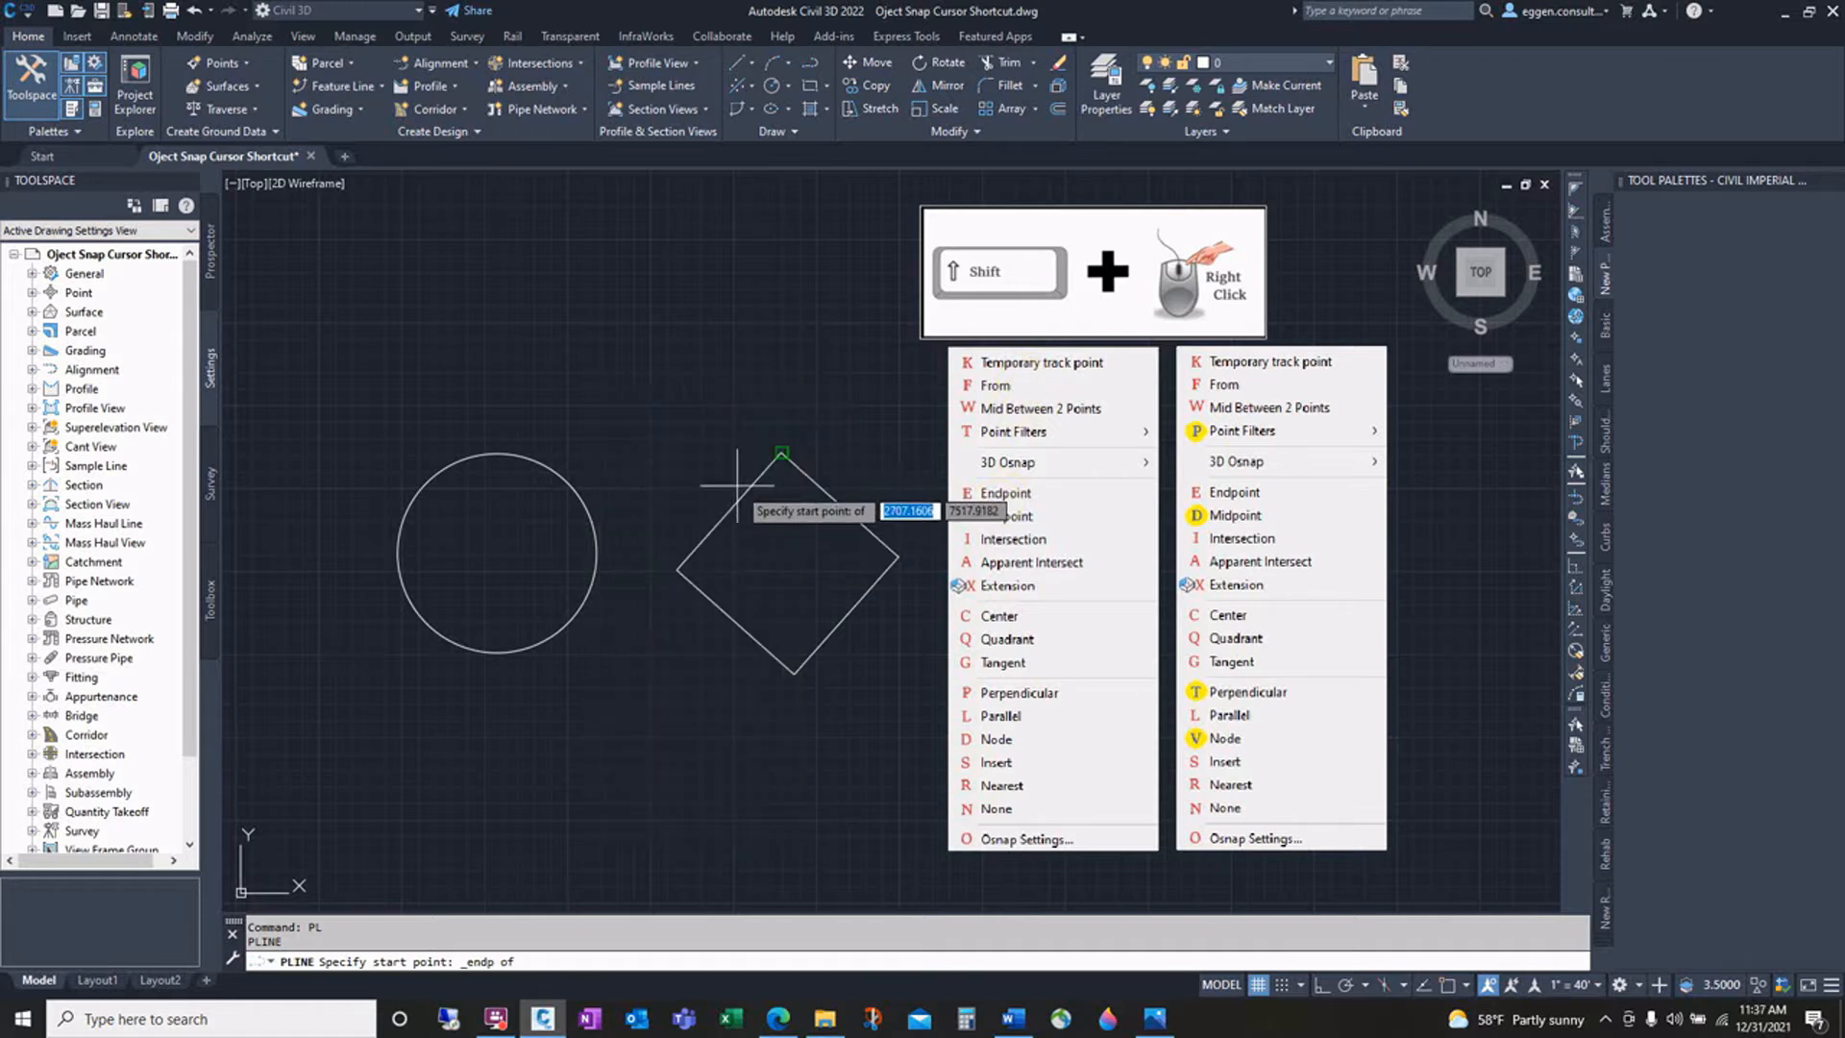
left_click(777, 456)
Step: End the polyline at the midpoint of the square's lower-left edge using the Midpoint snap, then finish the command
right_click(659, 334, "shift")
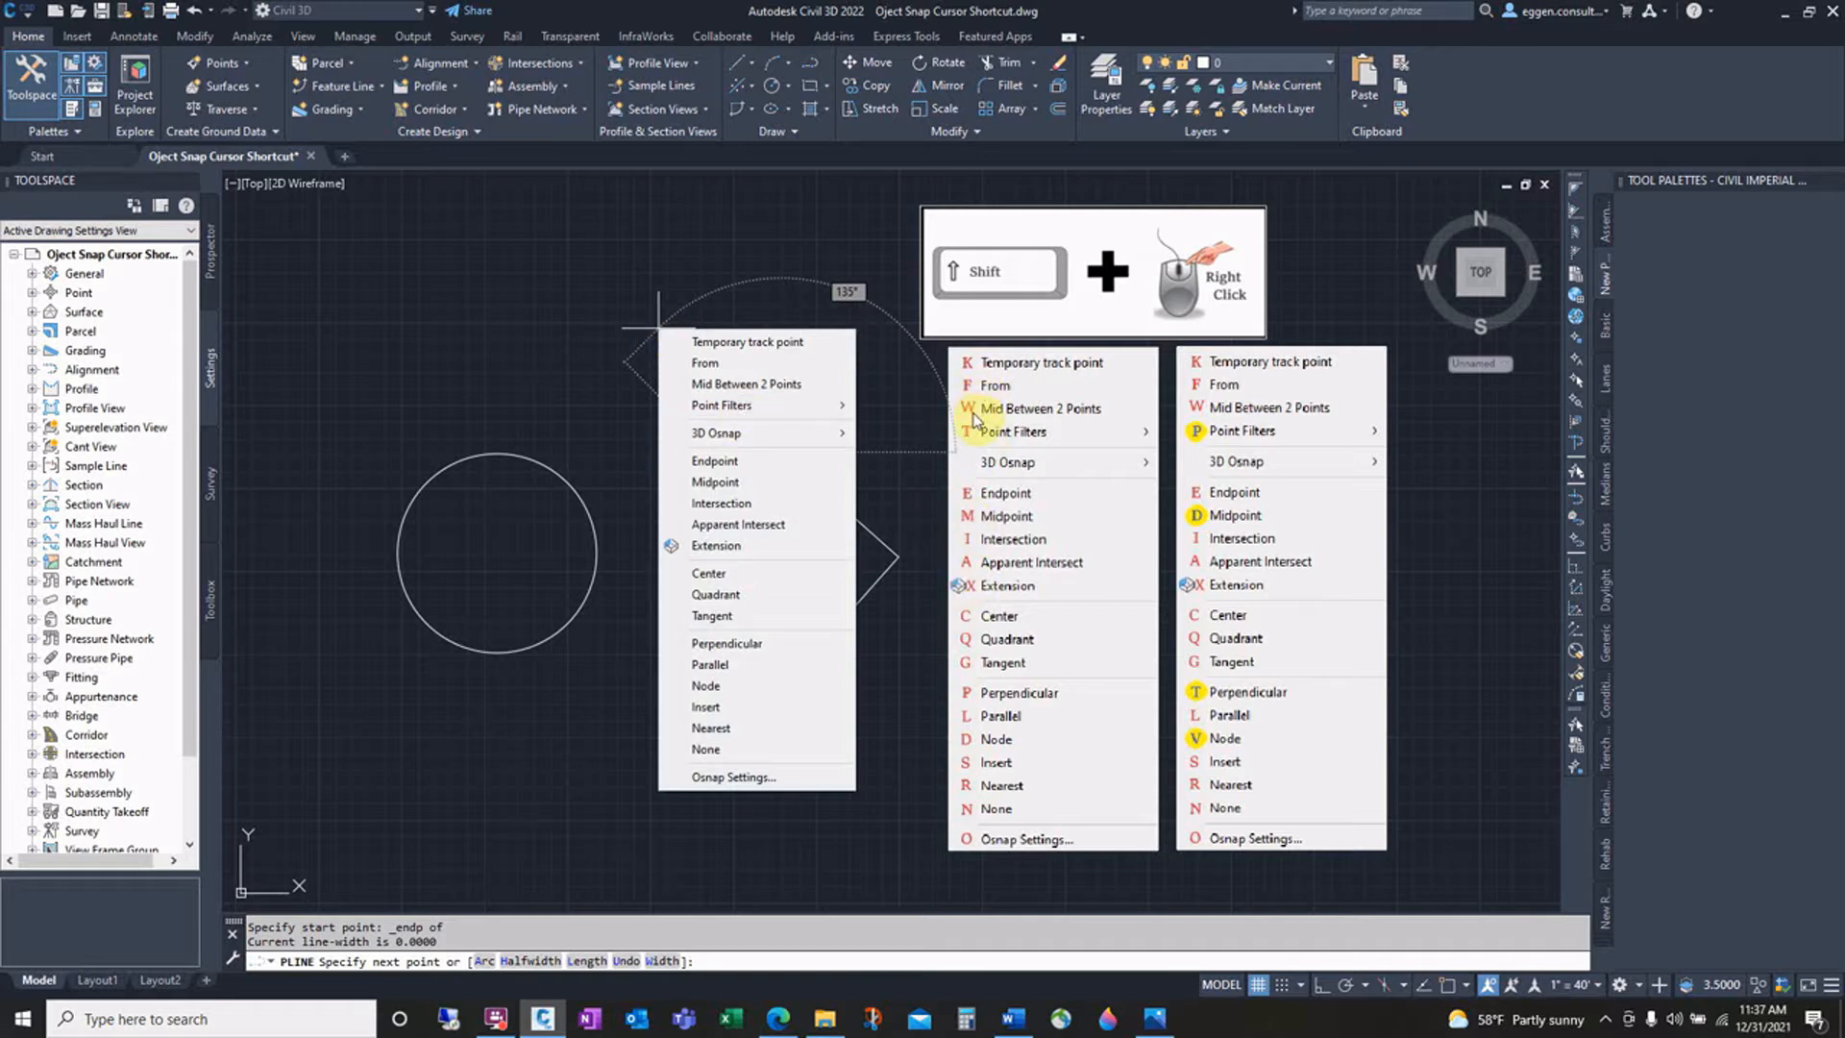
left_click(751, 493)
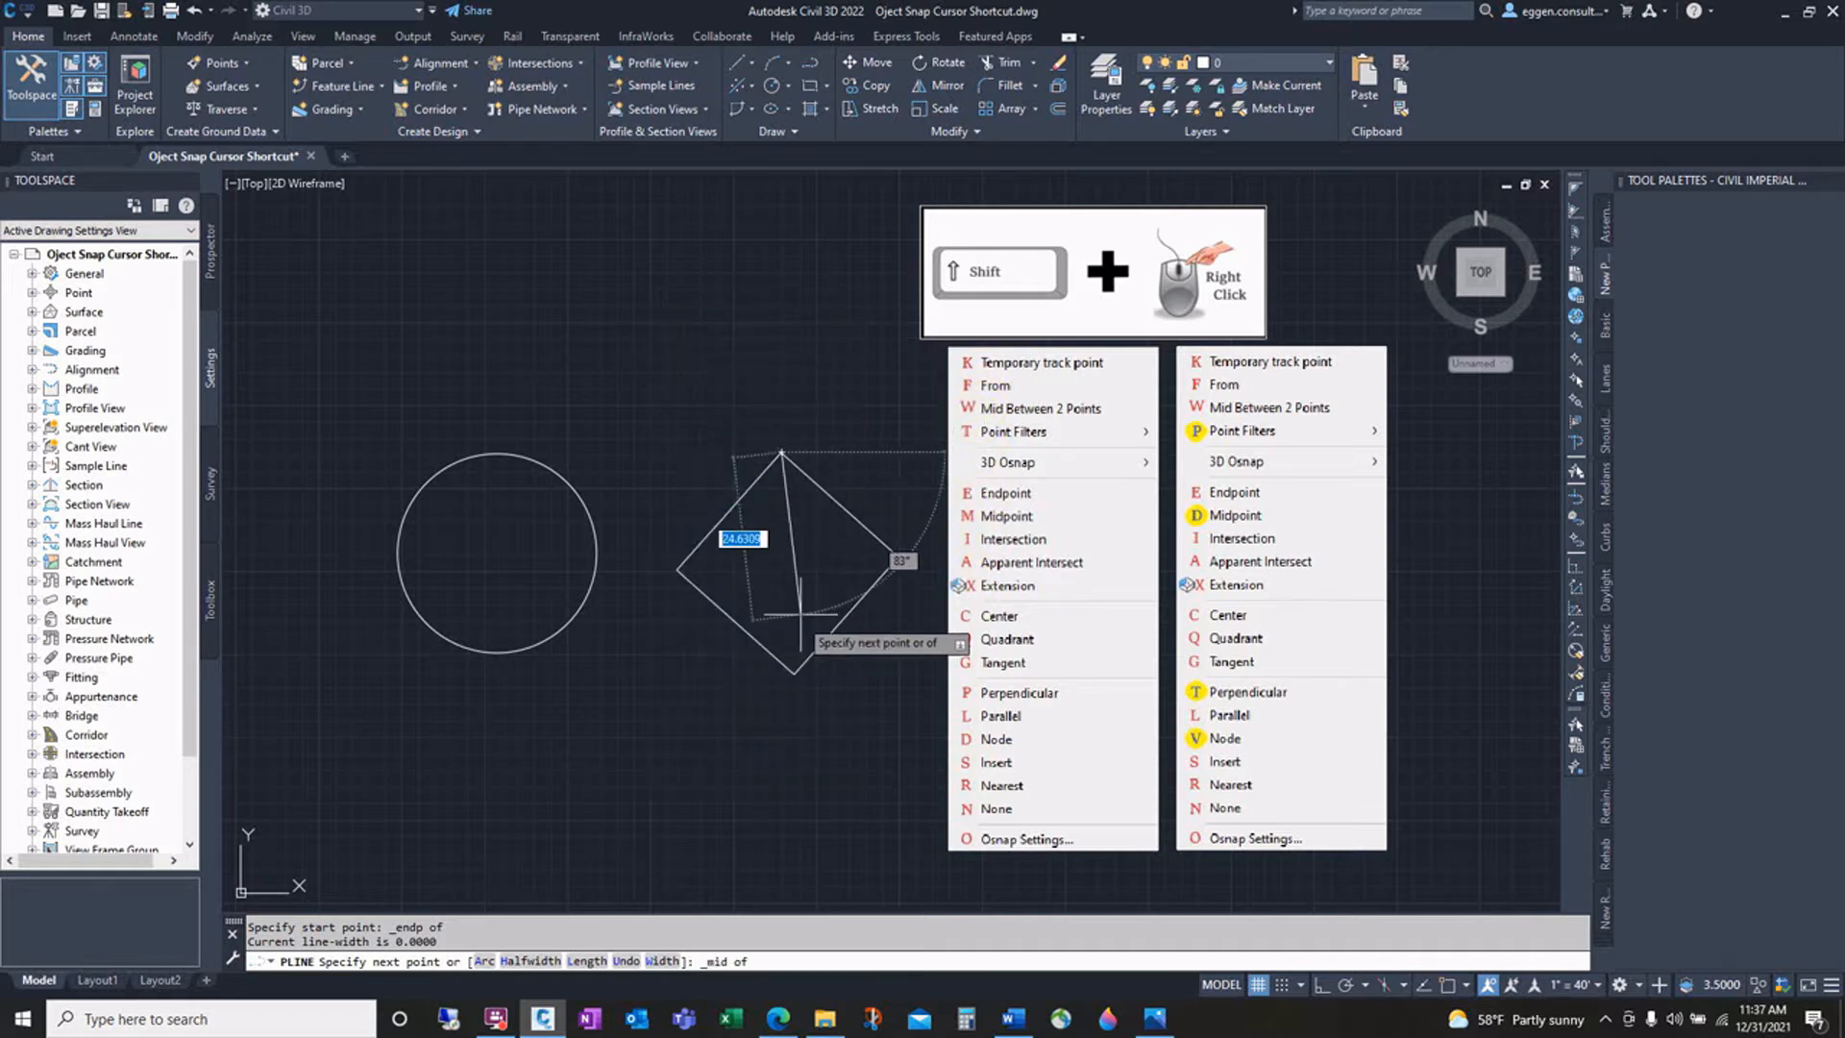
left_click(745, 627)
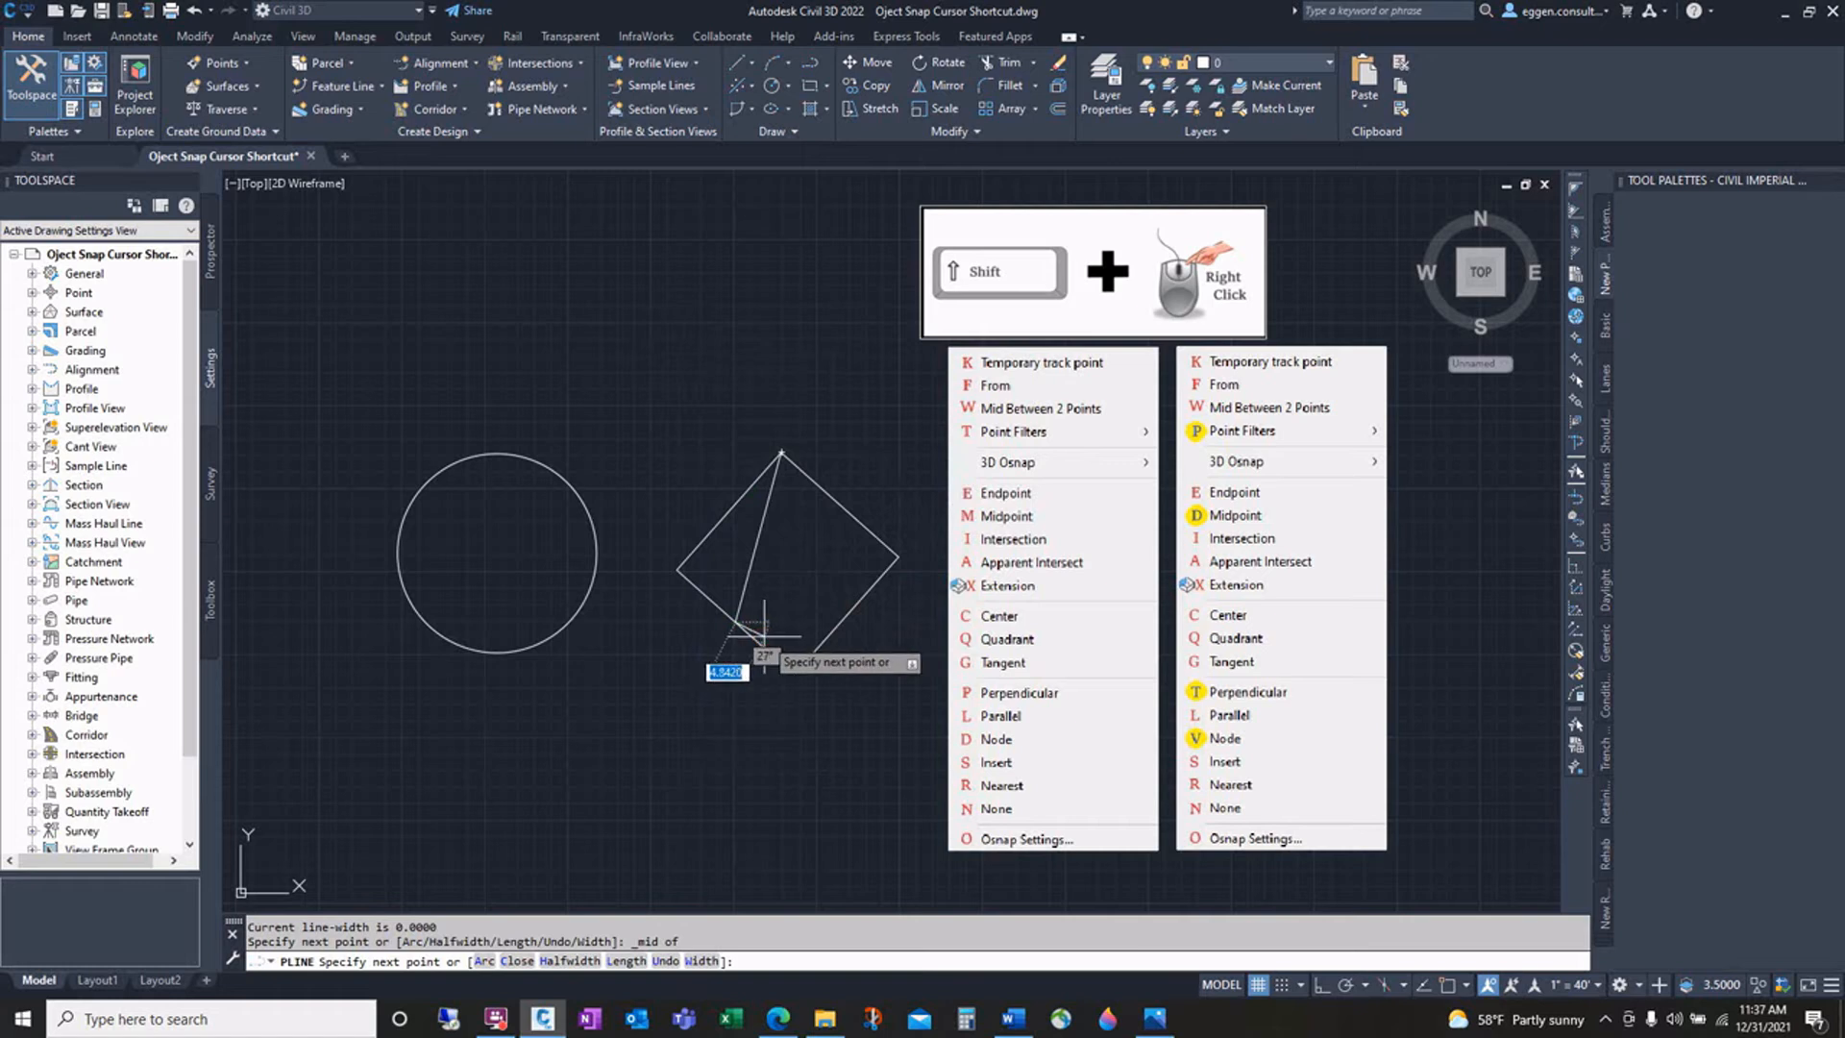
key("Return")
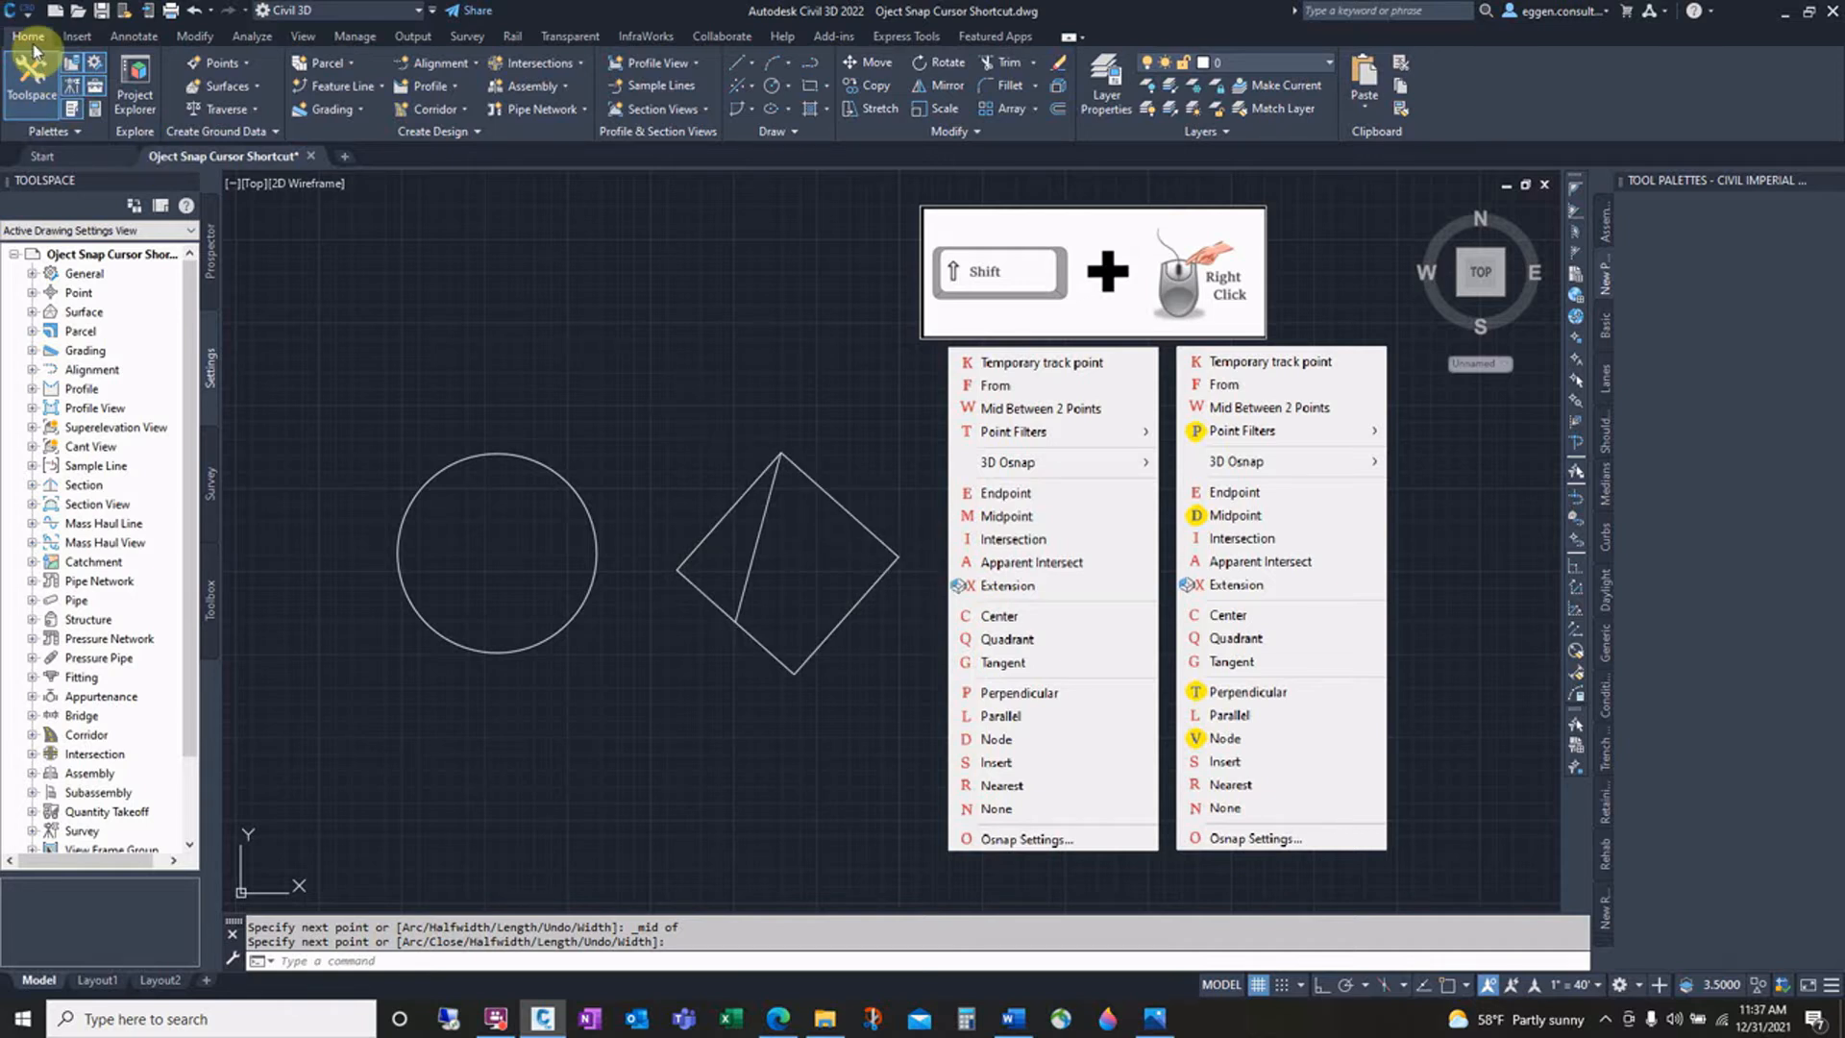
Step: Open the Customize User Interface editor and expand the Object Snap Cursor Menu under Shortcut Menus
left_click(356, 37)
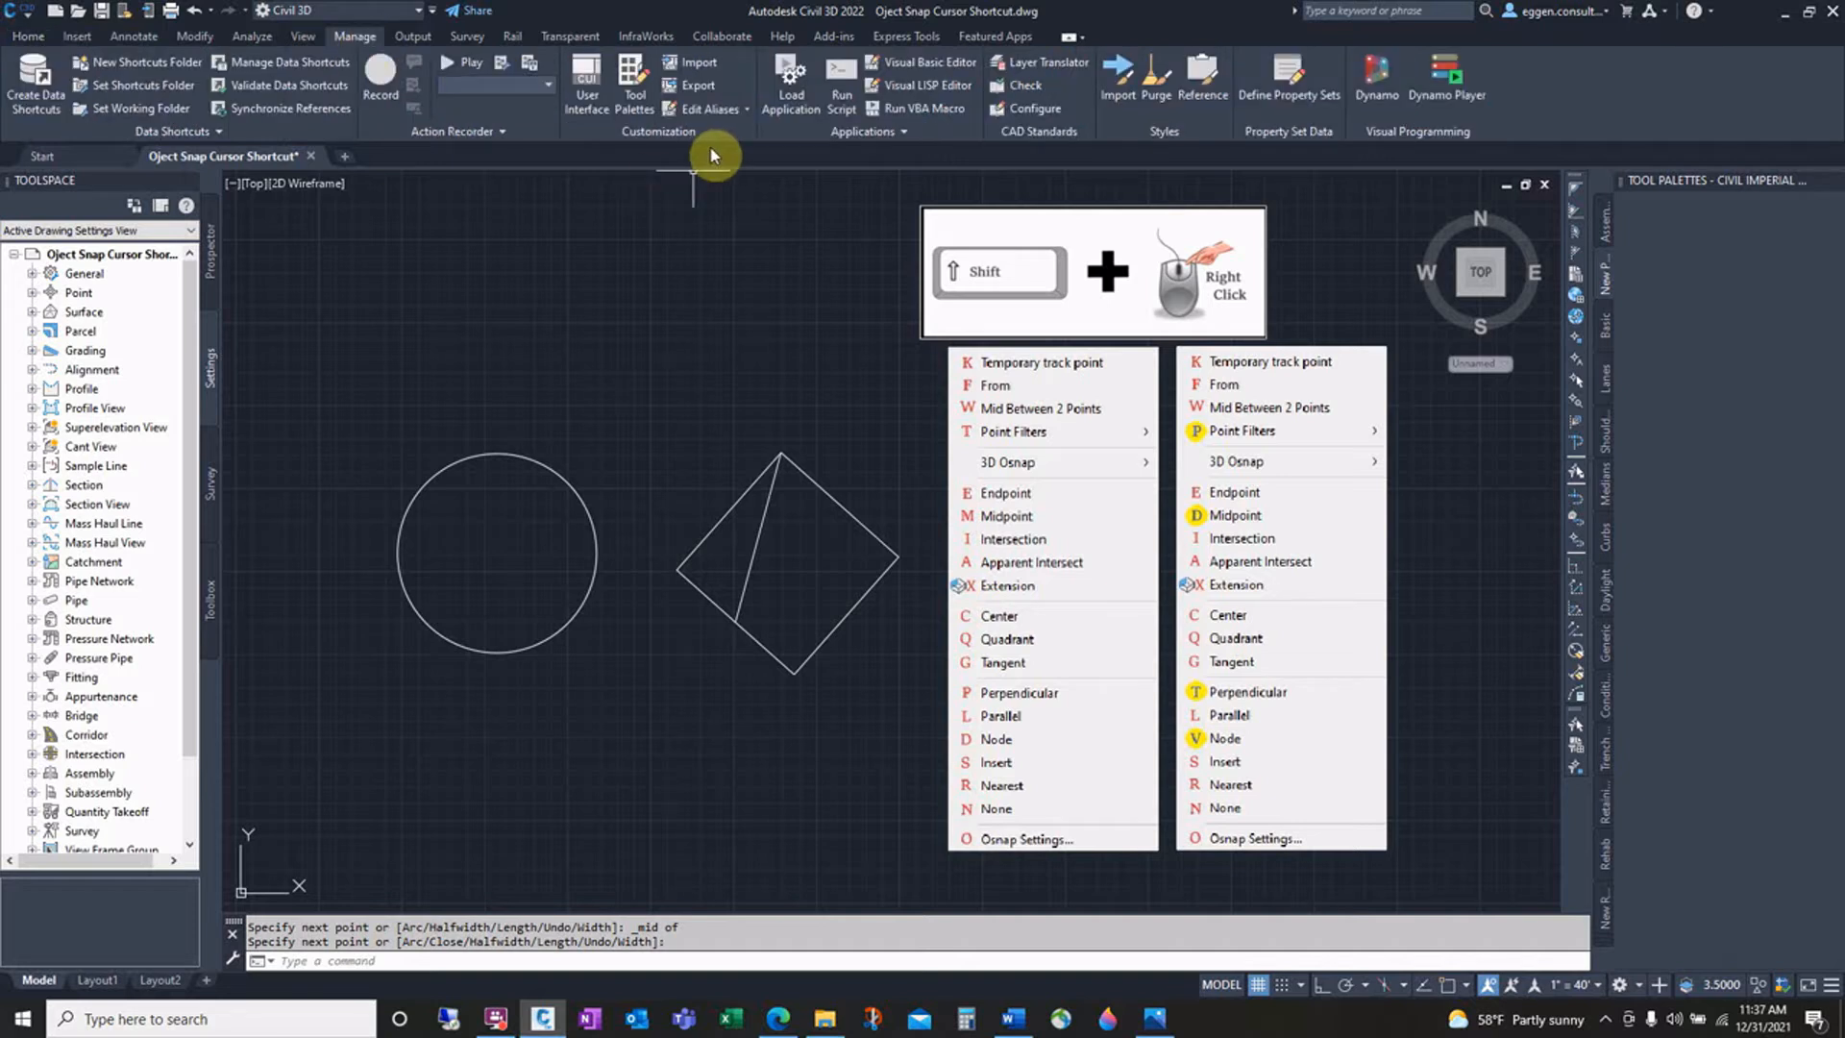
left_click(596, 86)
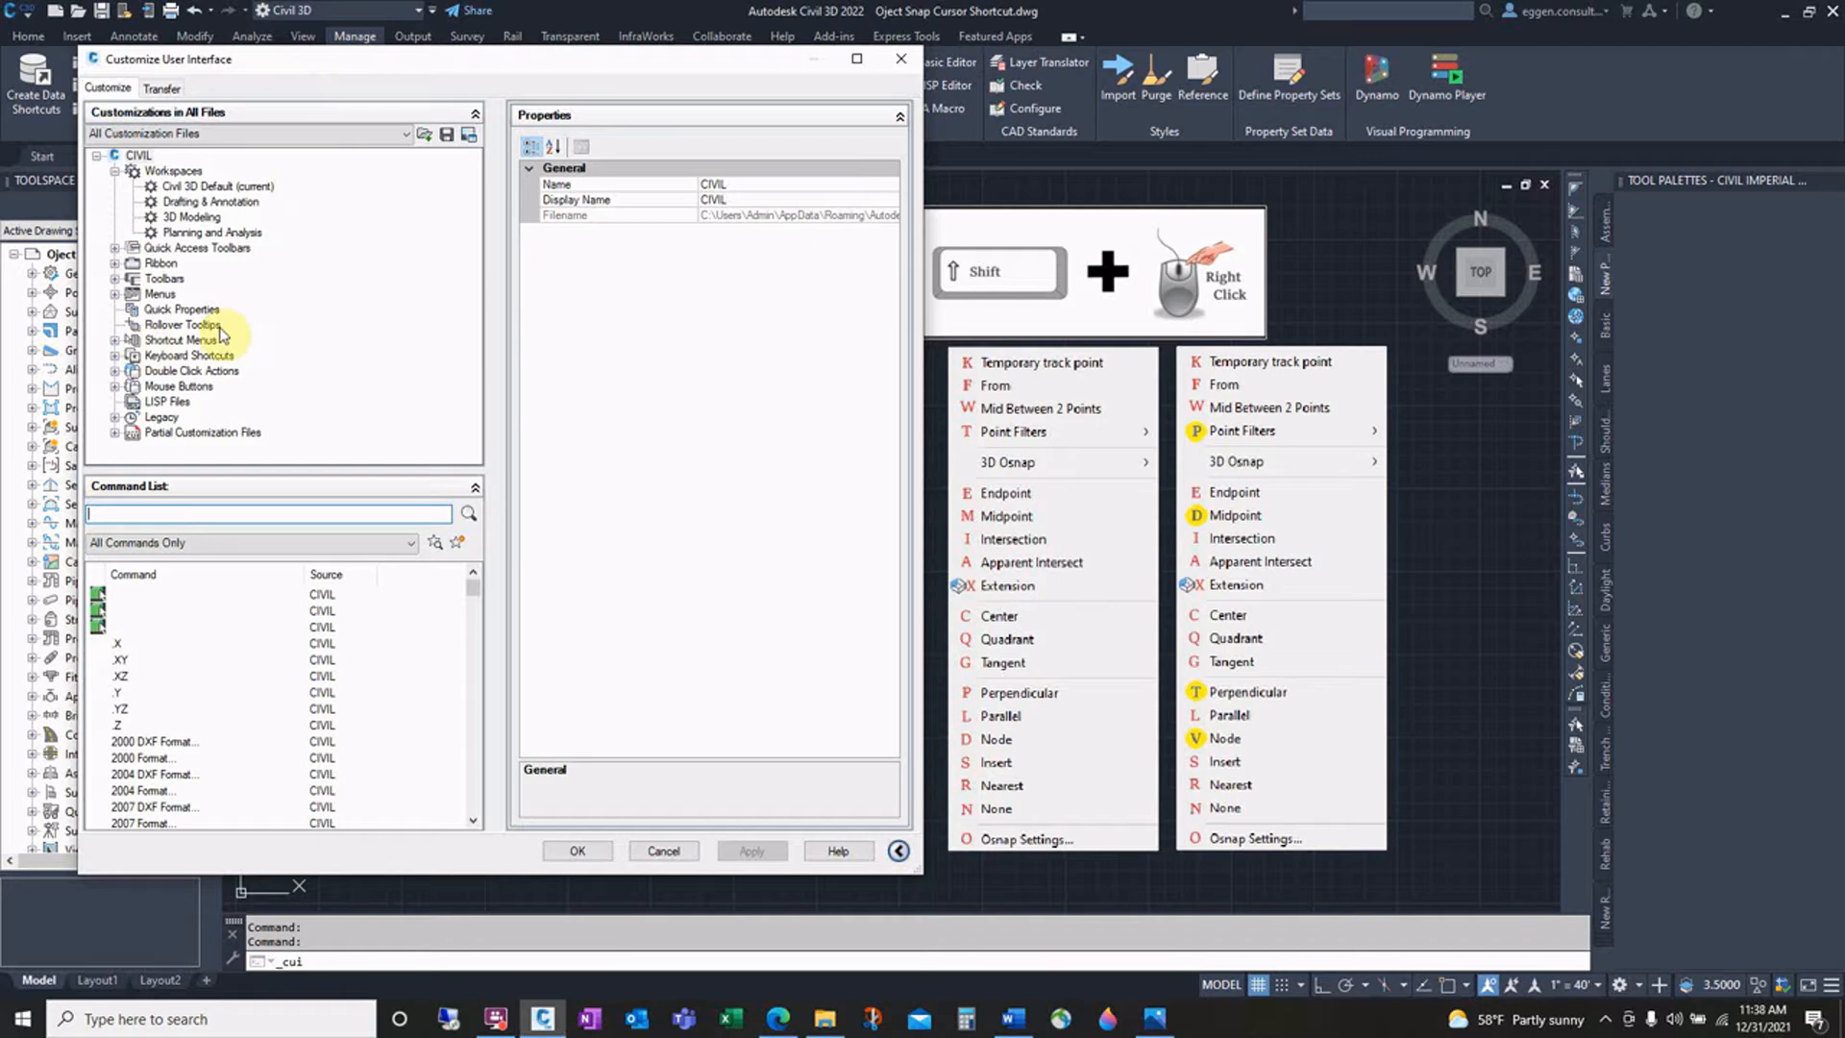
left_click(175, 341)
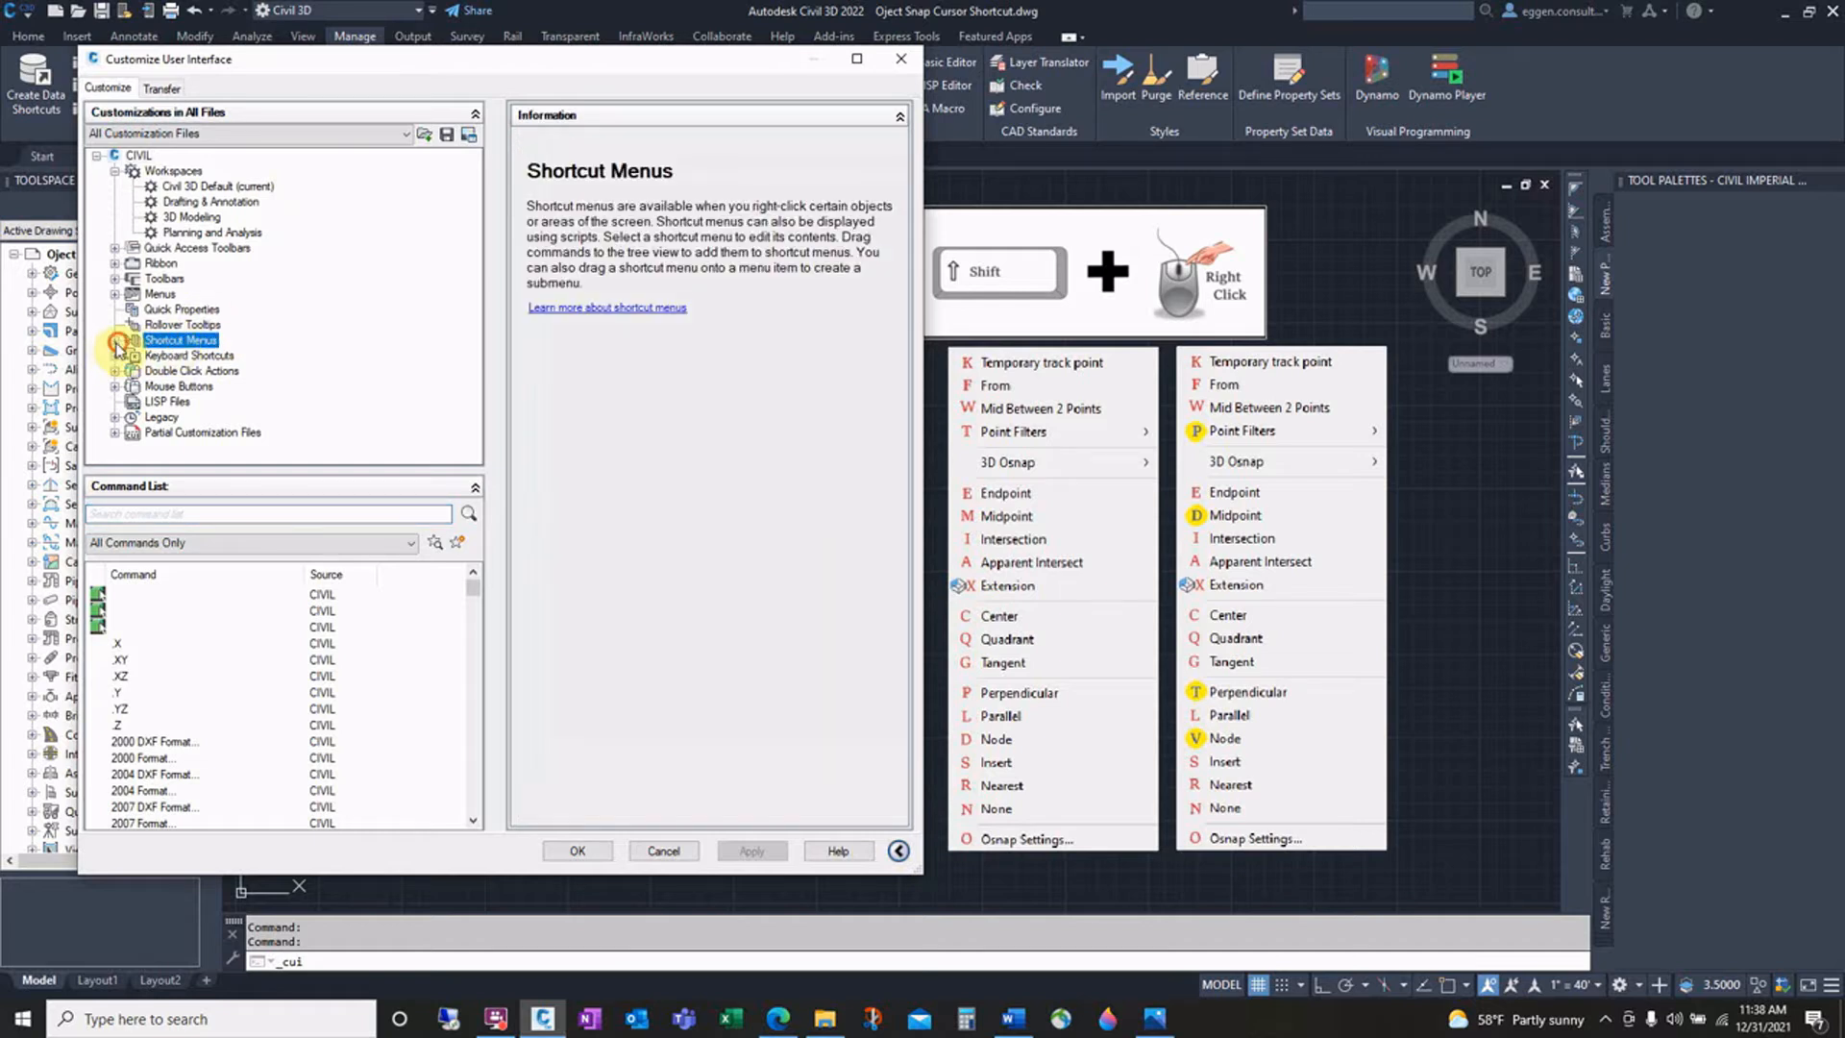
left_click(114, 341)
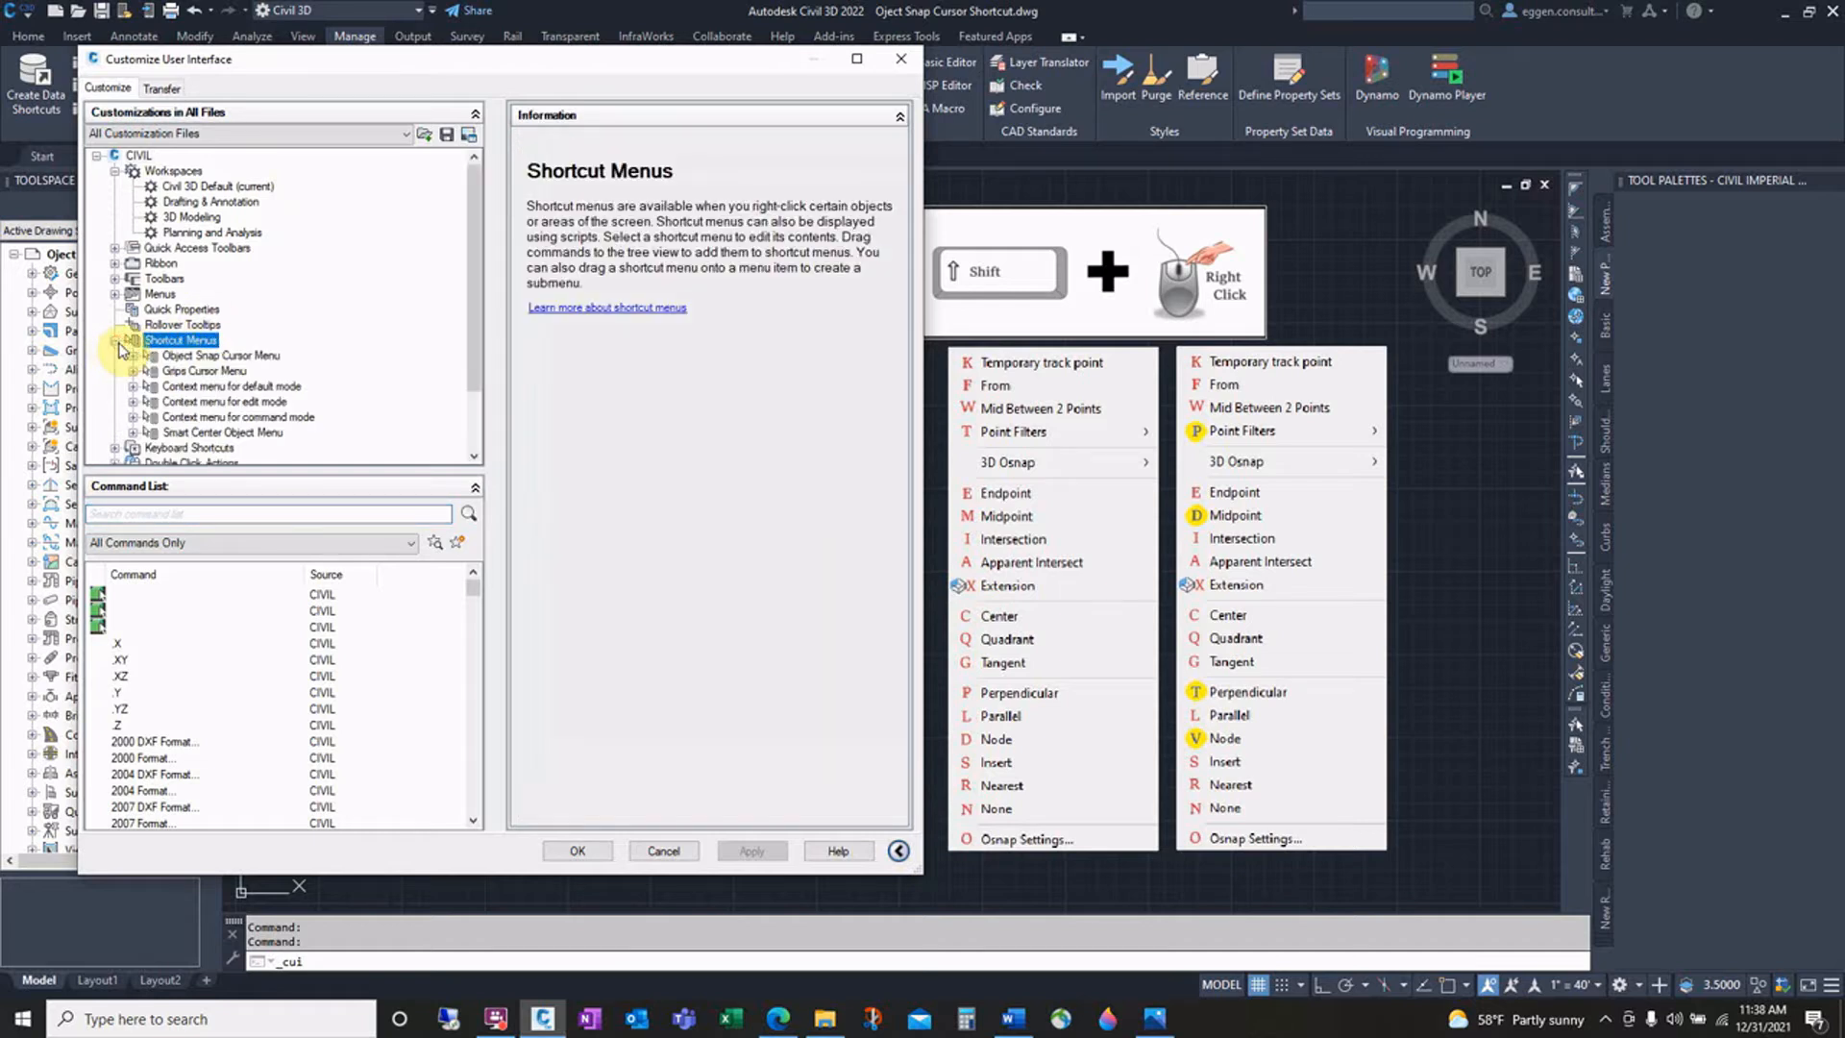
left_click(175, 355)
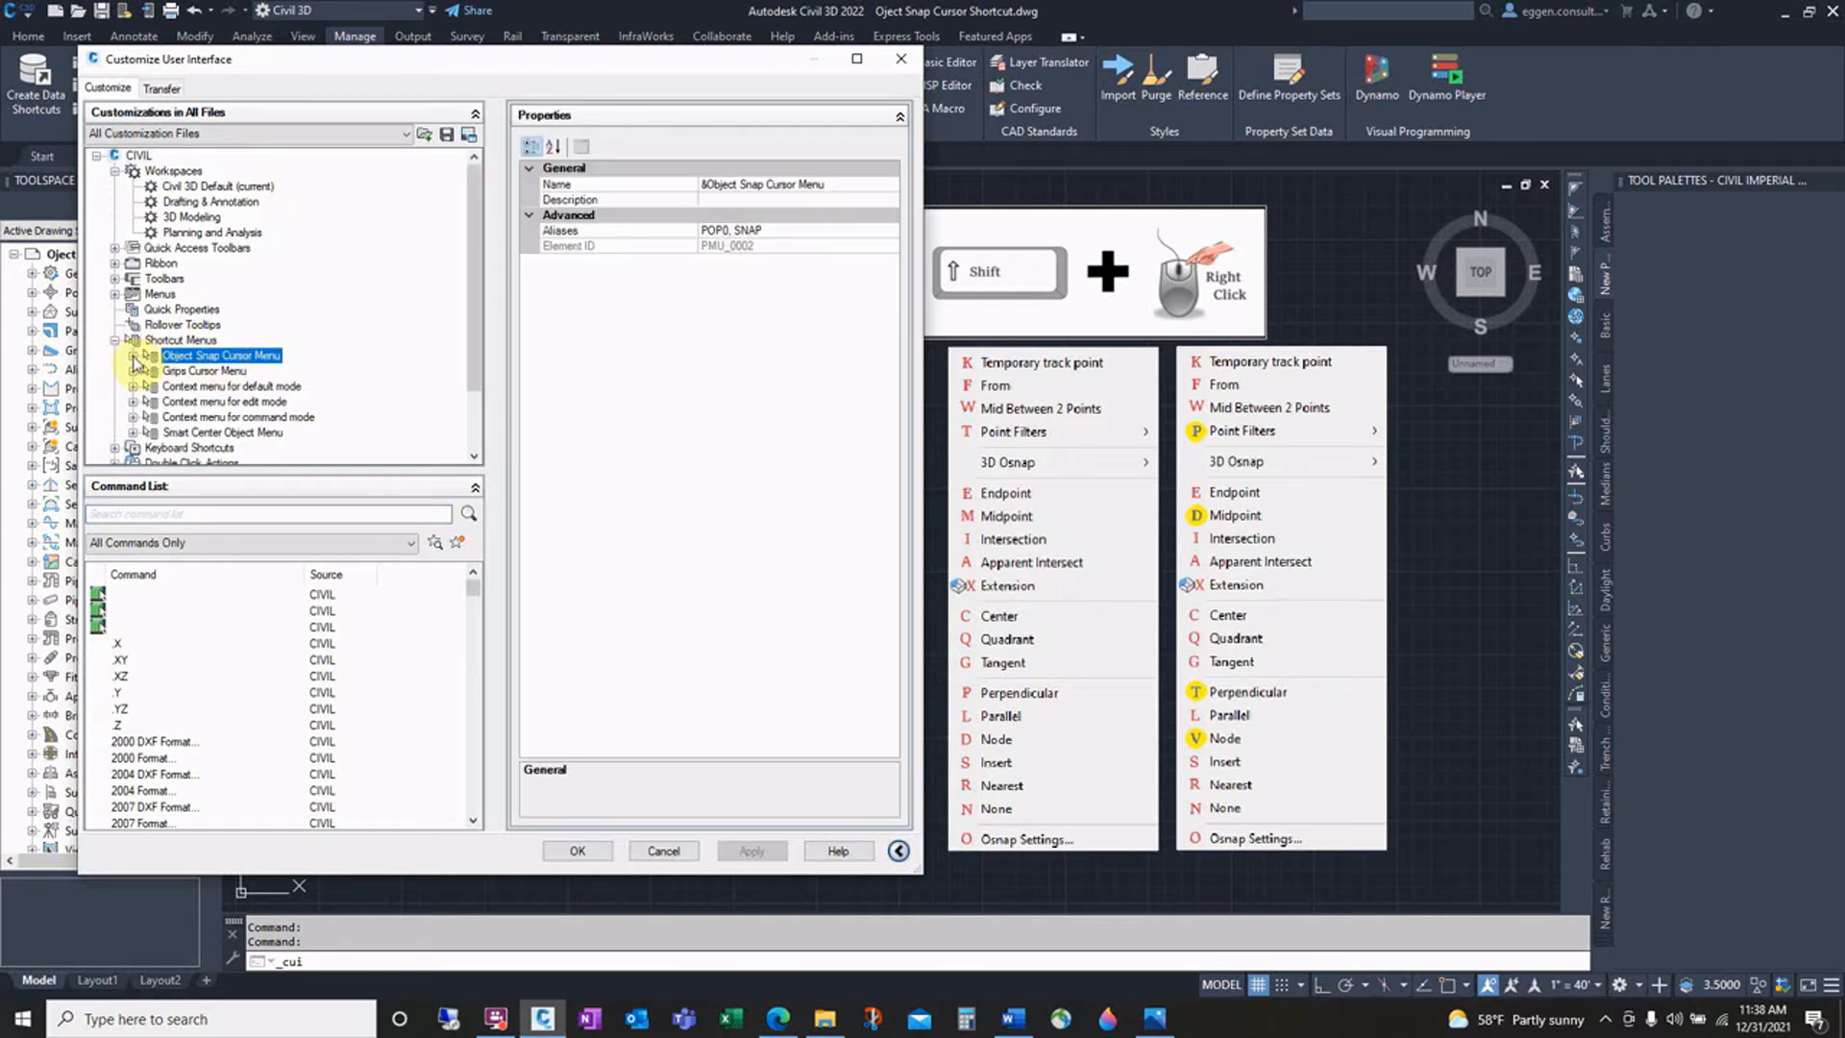
left_click(133, 355)
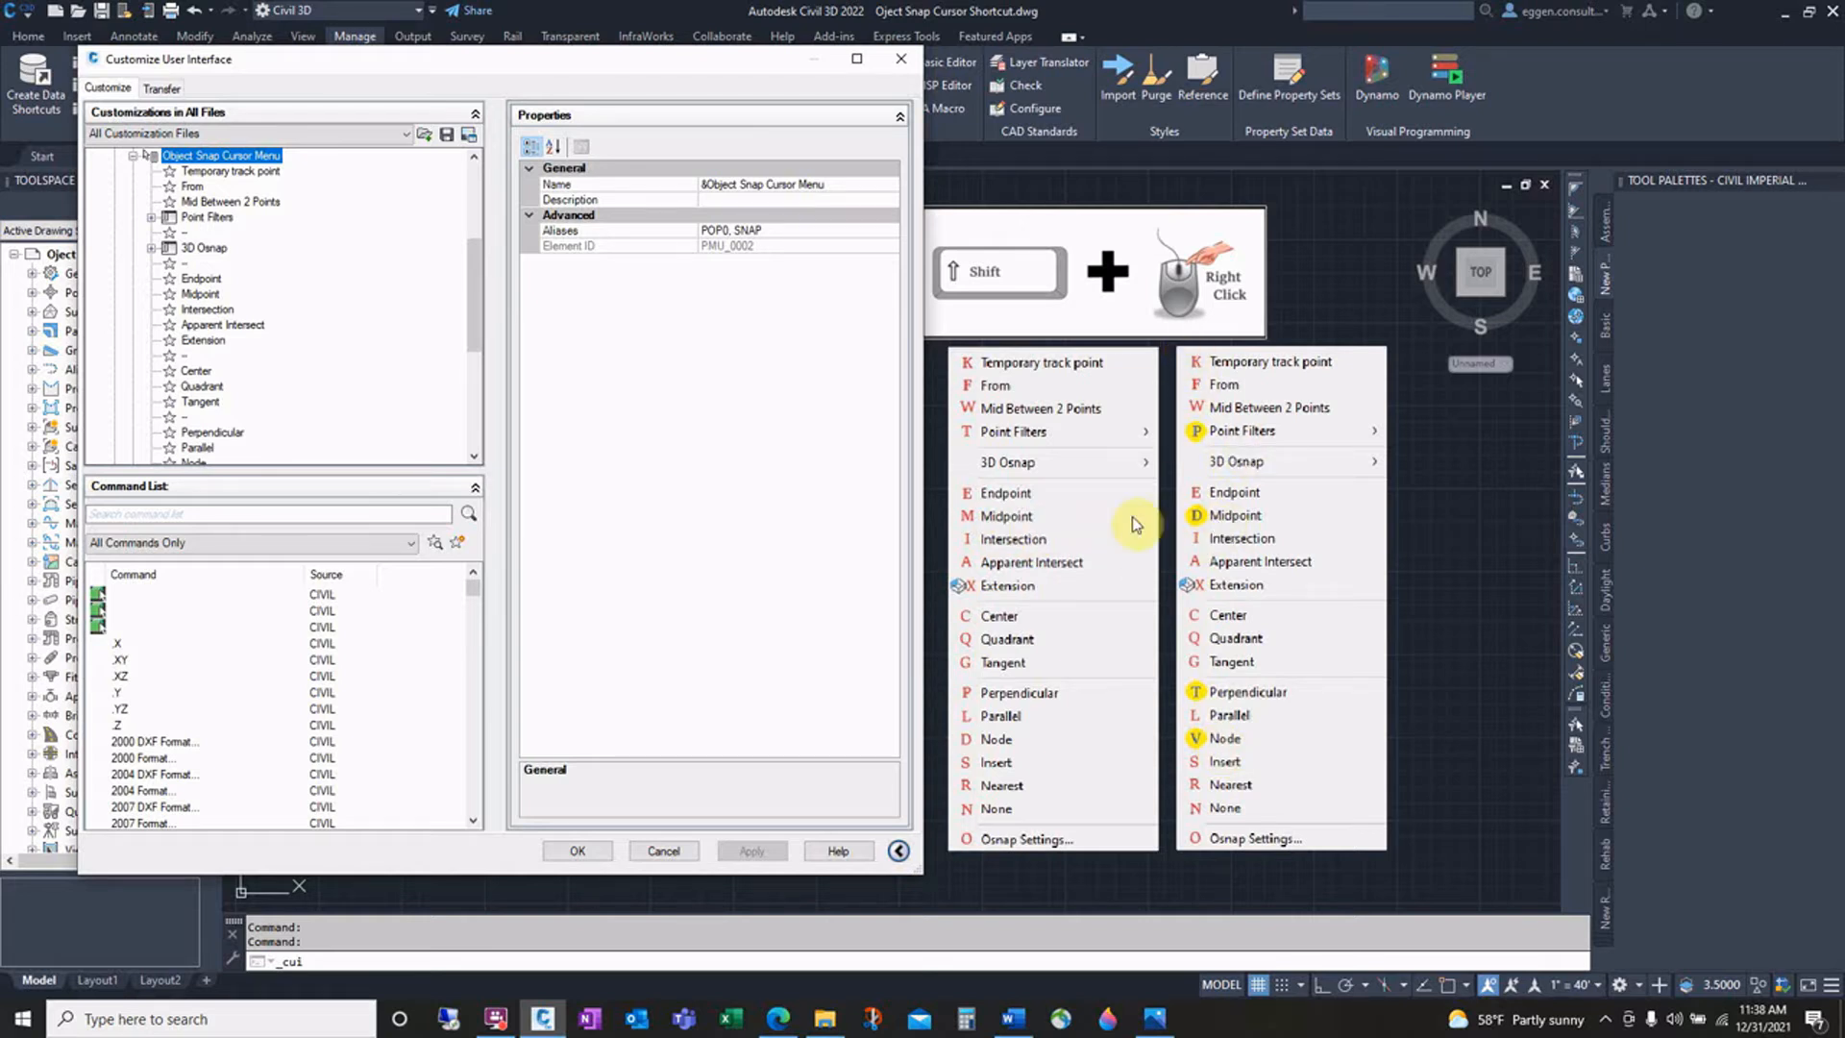
Step: Edit the Midpoint menu item's name to move its ampersand so D becomes the accelerator key
left_click(200, 293)
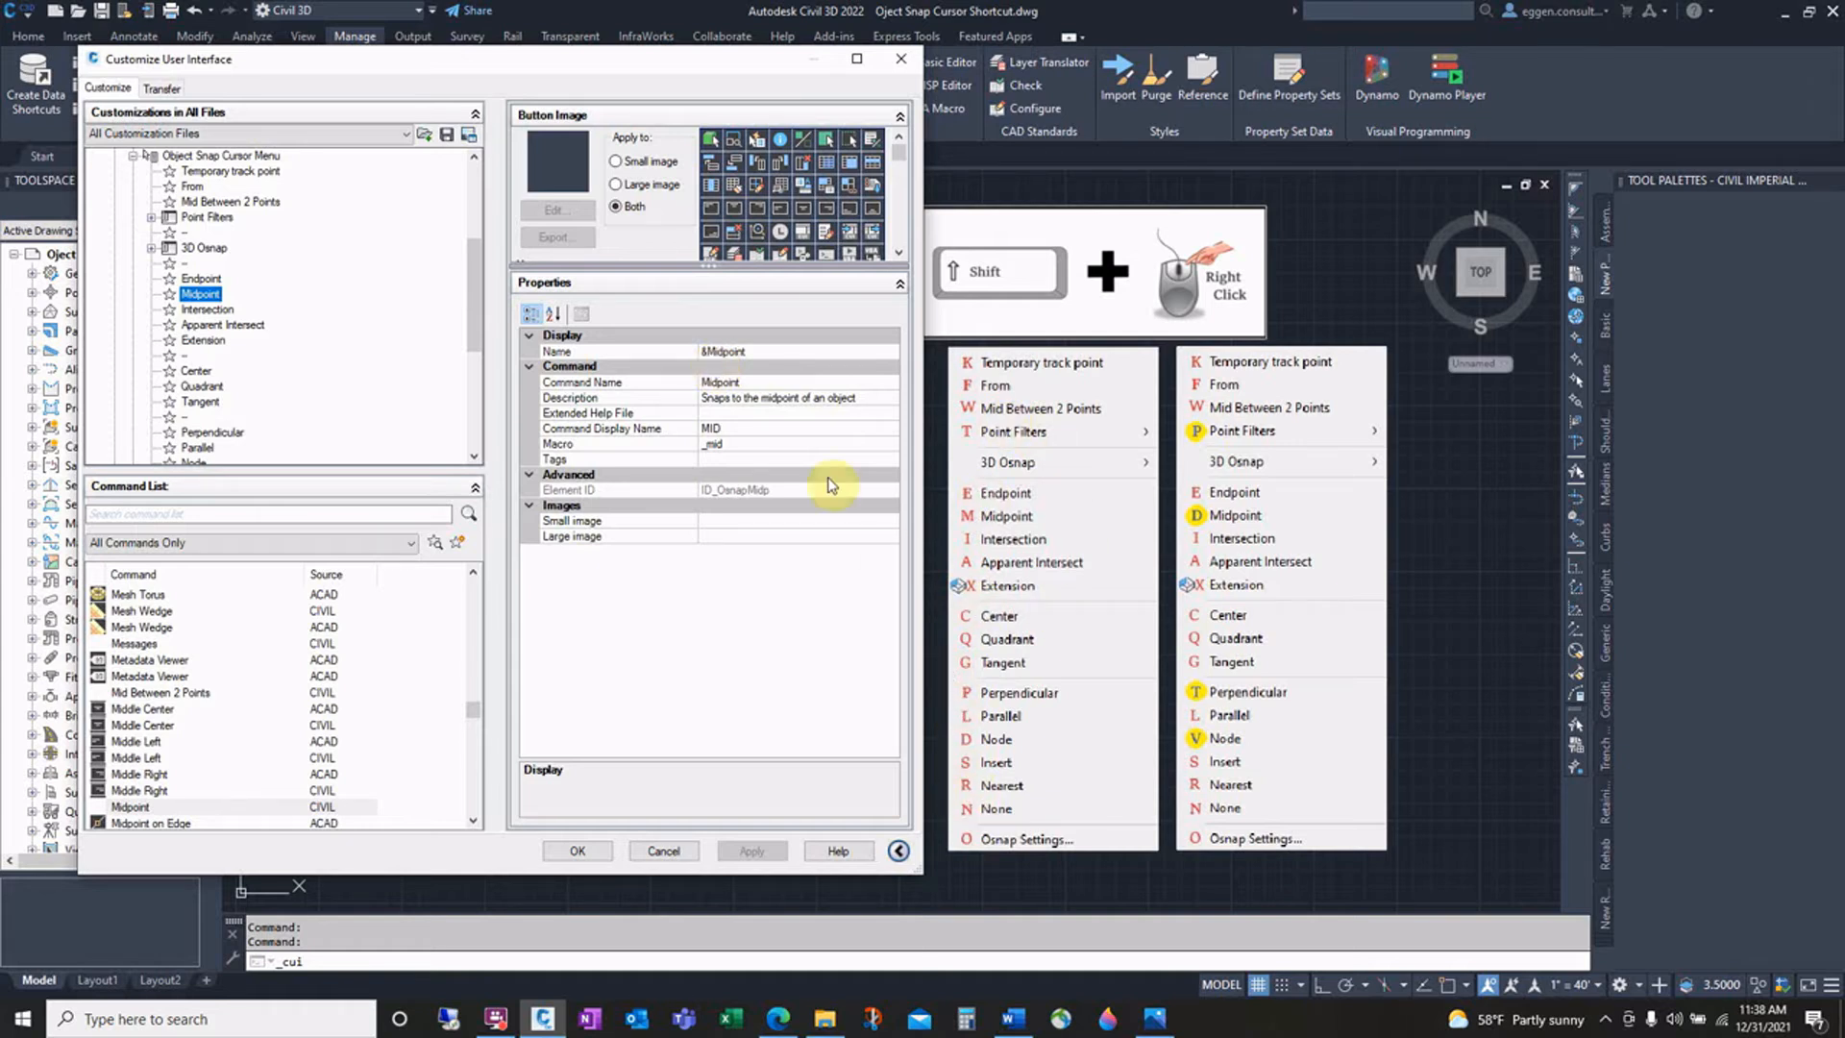
left_click(708, 351)
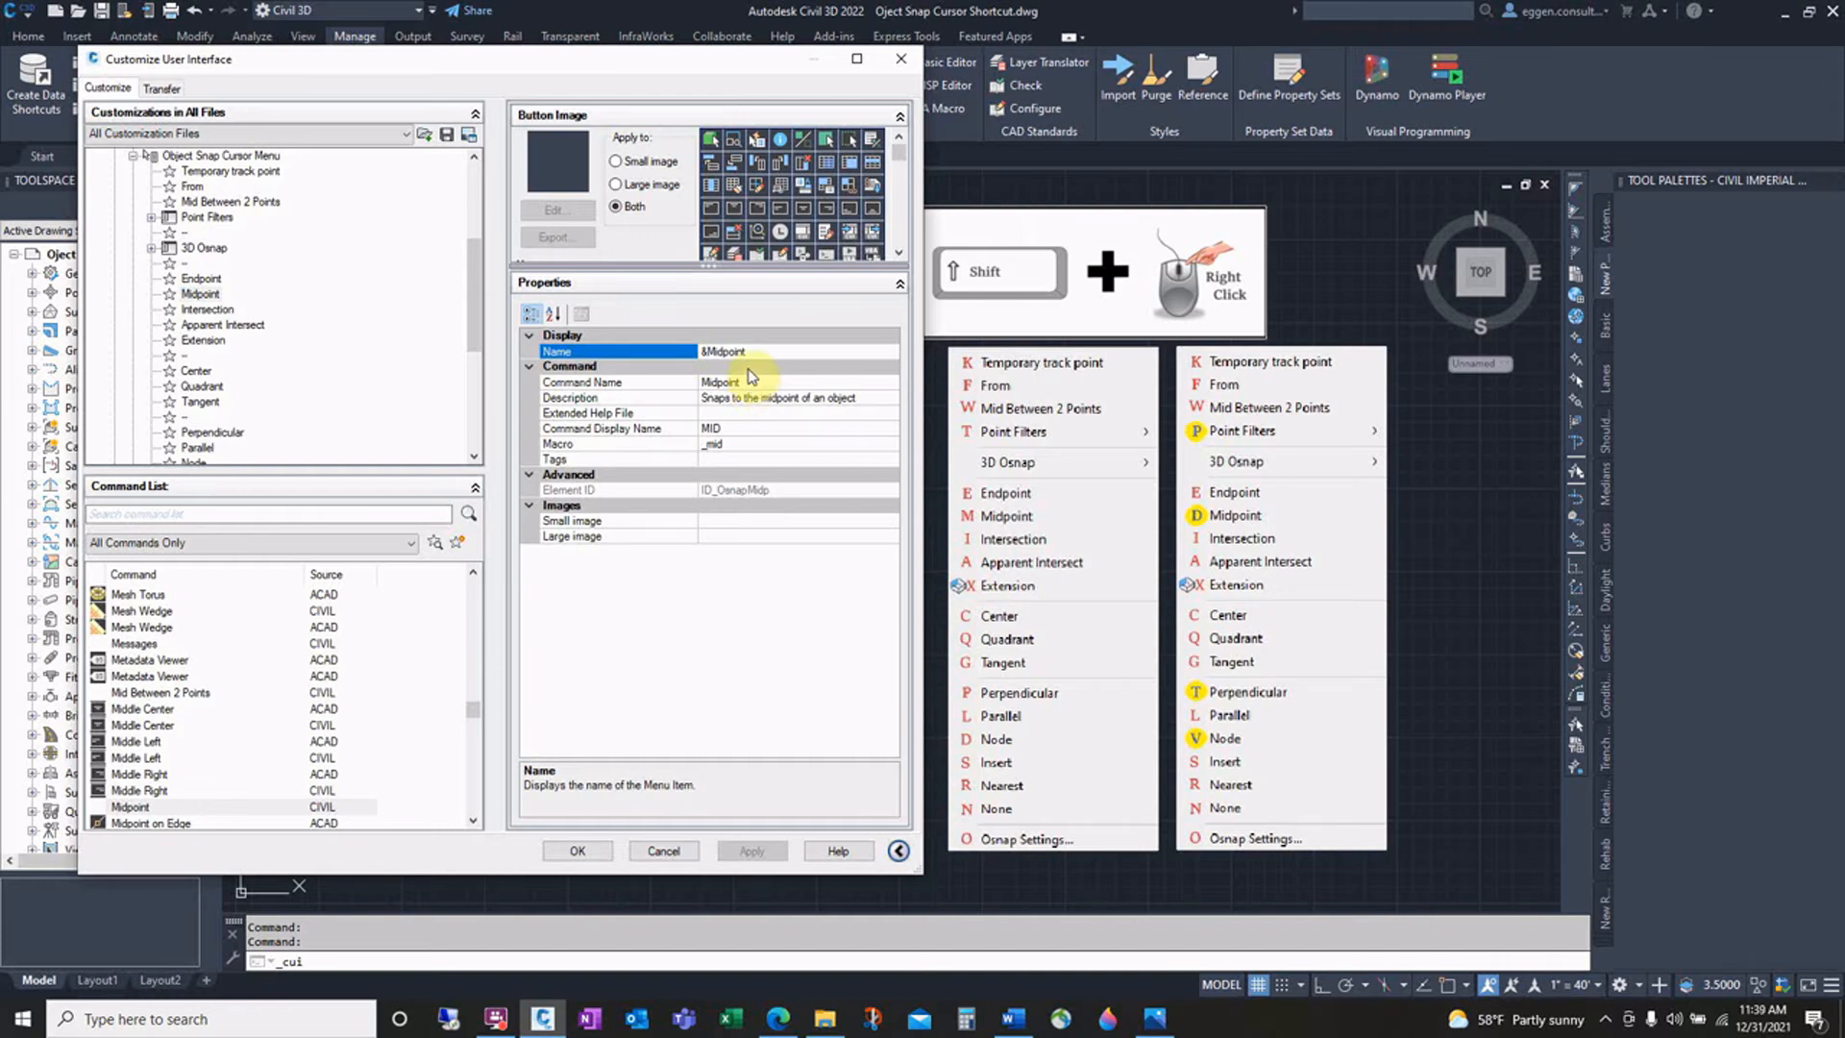
key("BackSpace")
type("&")
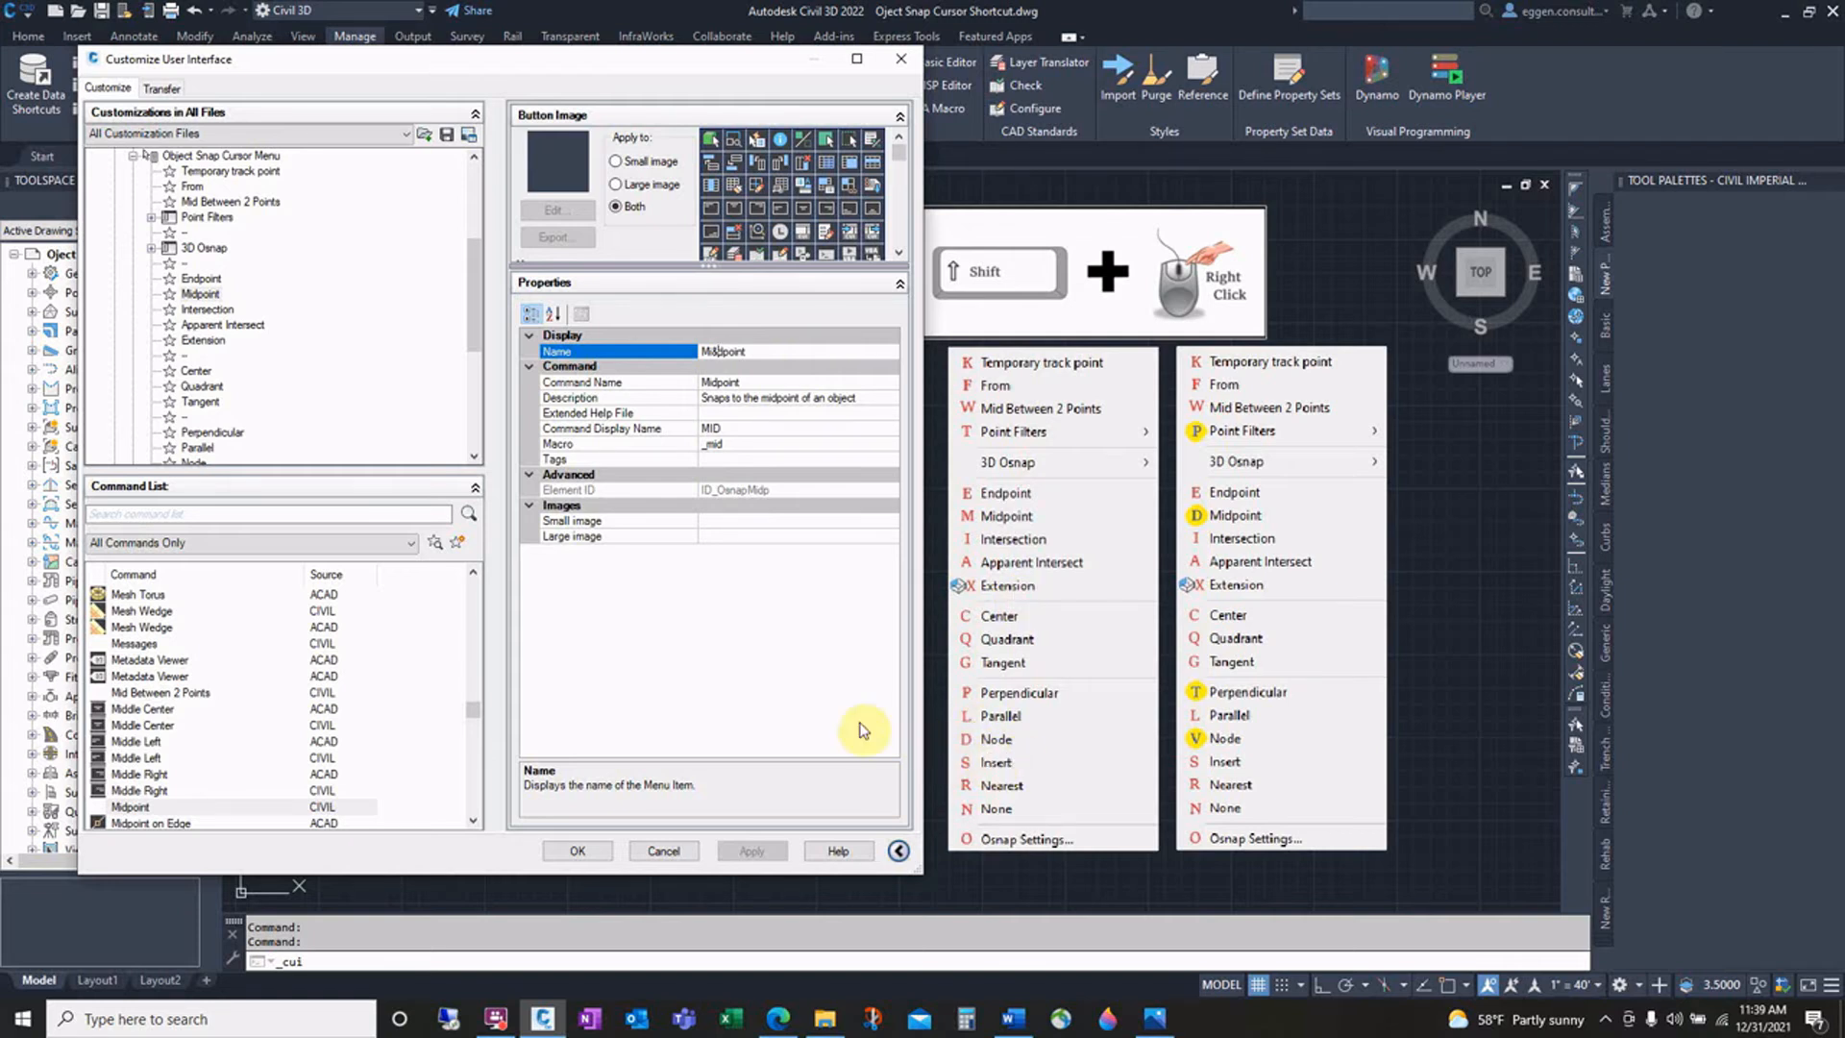
Step: Rename the Node menu item as &vNode to give it the V accelerator key
scroll(242, 292, "down", 1)
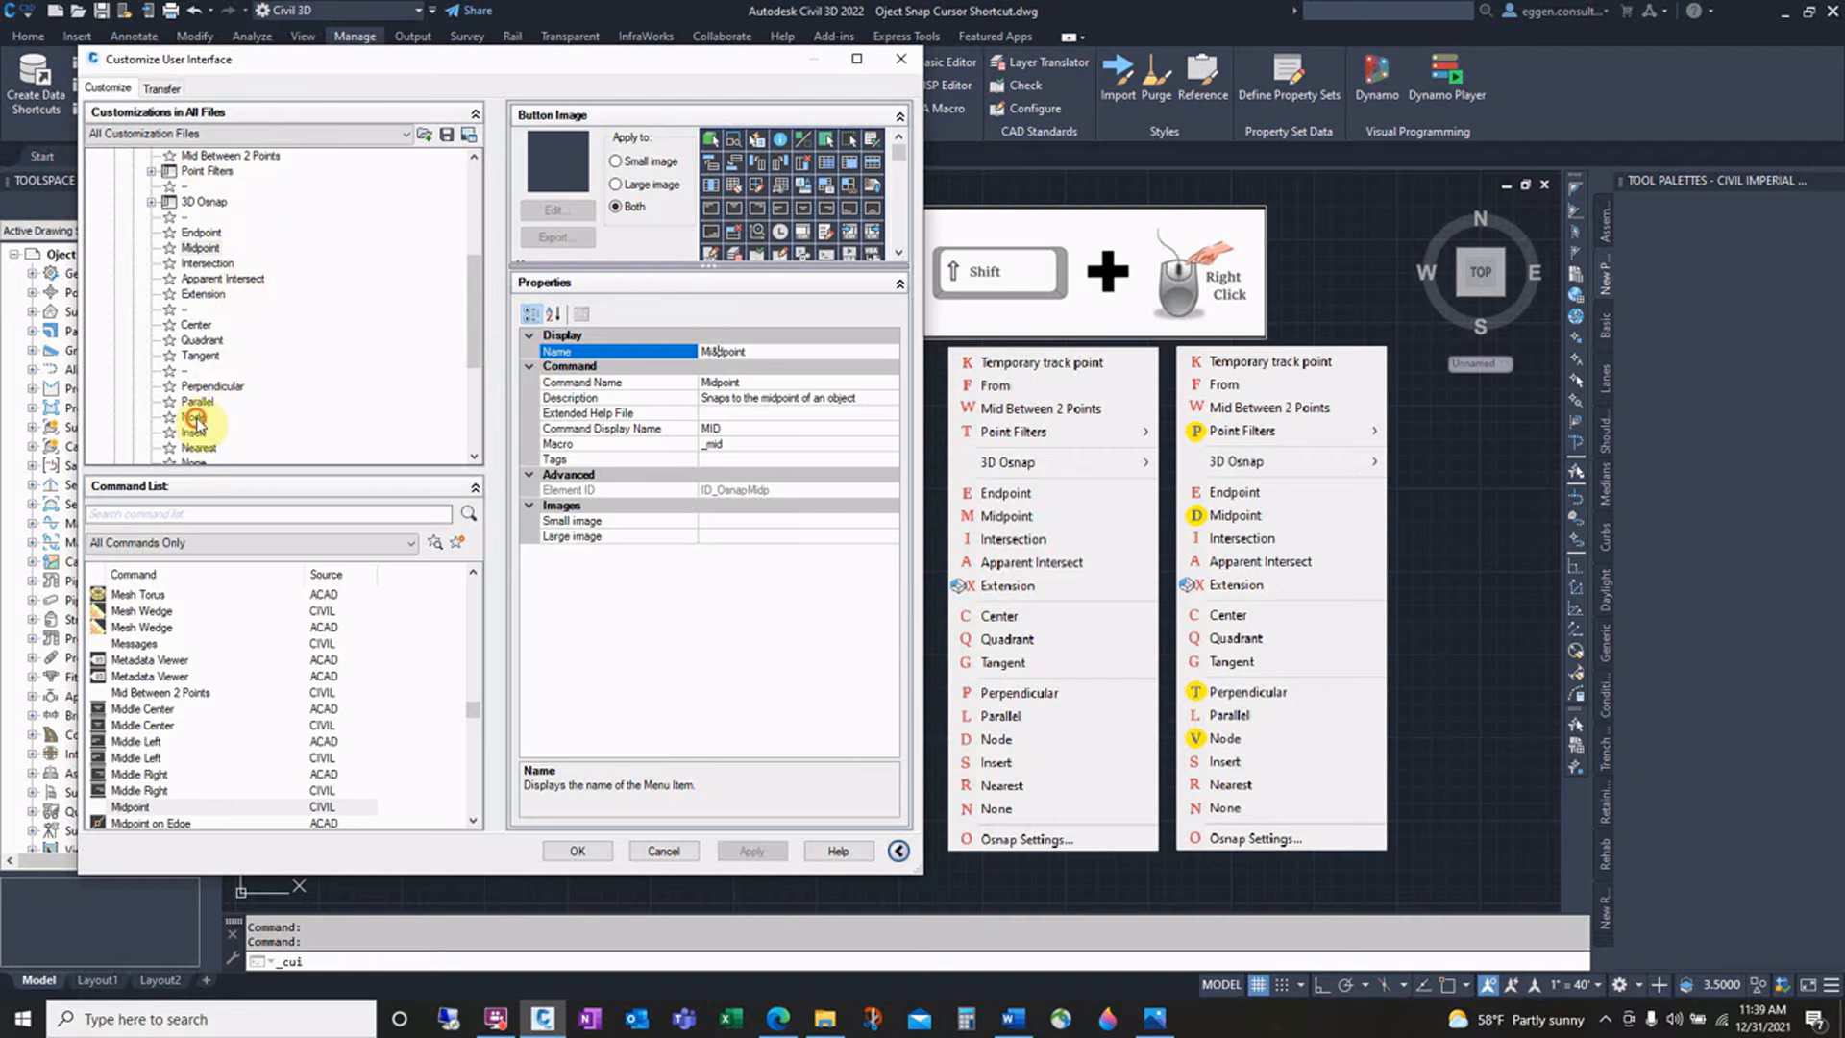
left_click(195, 418)
left_click(721, 352)
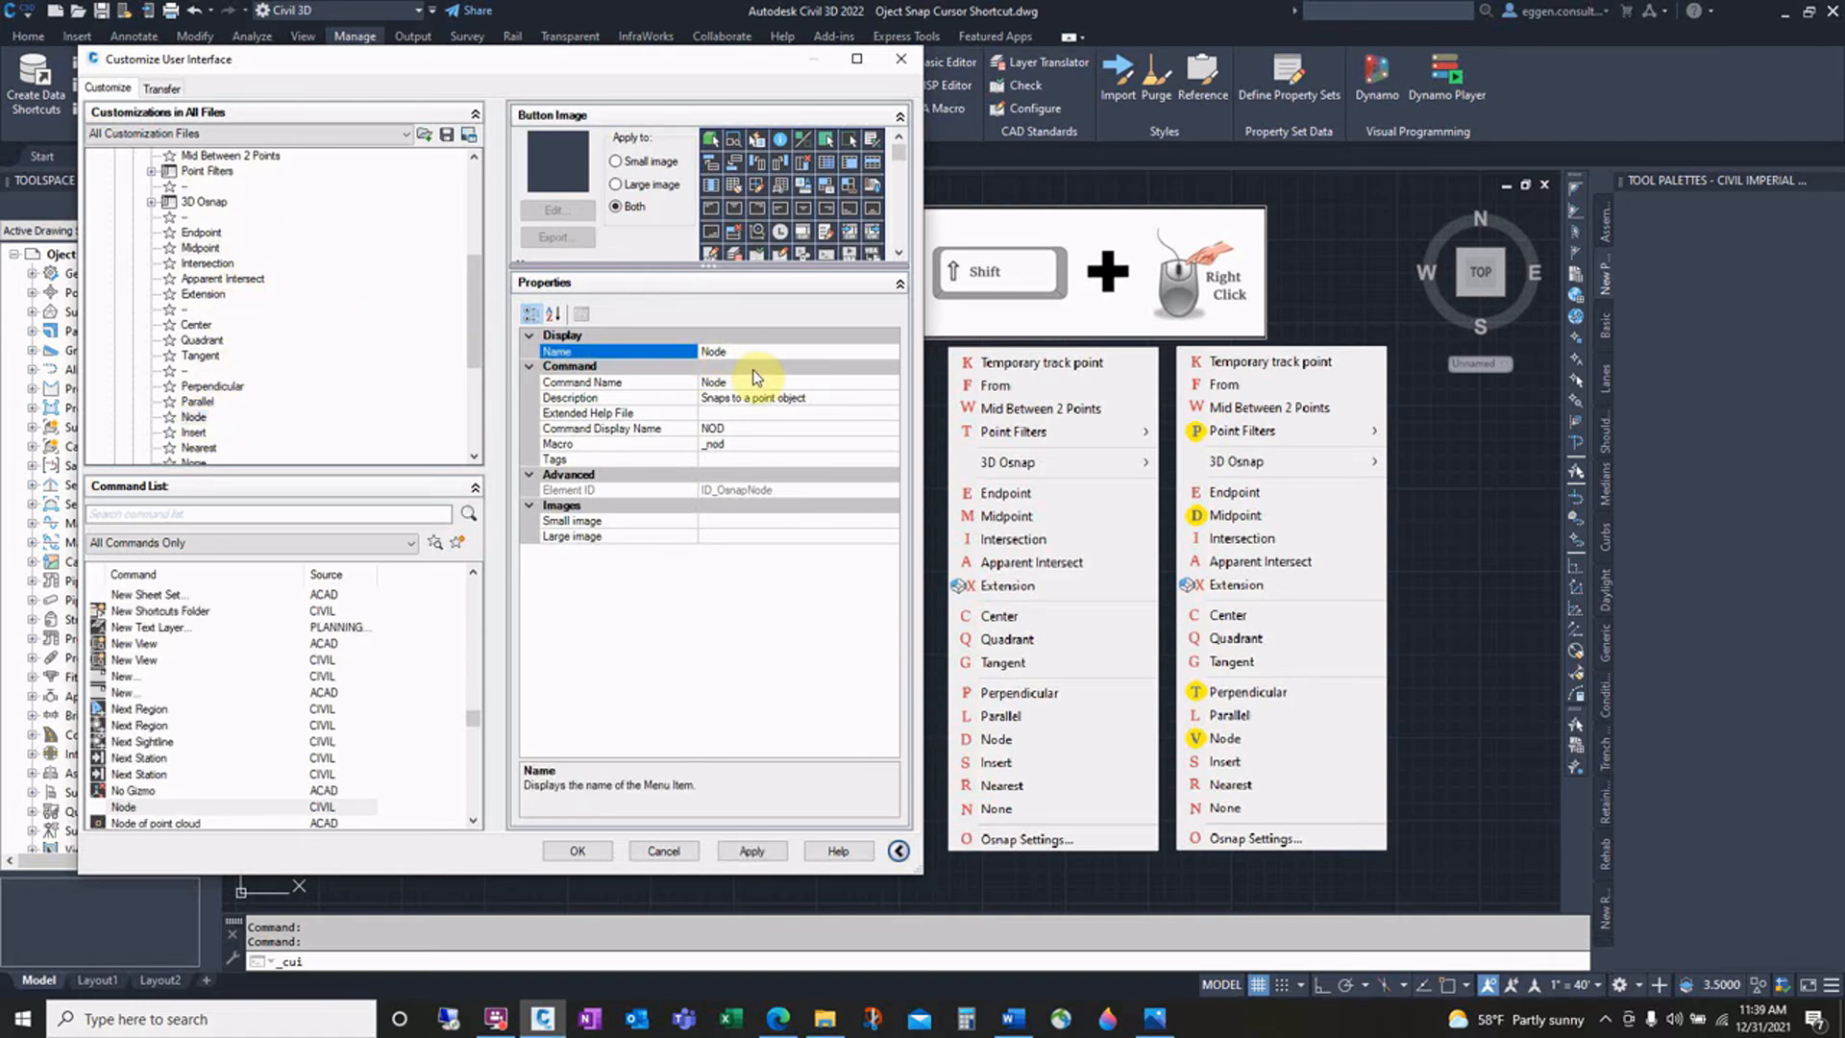
type("&v")
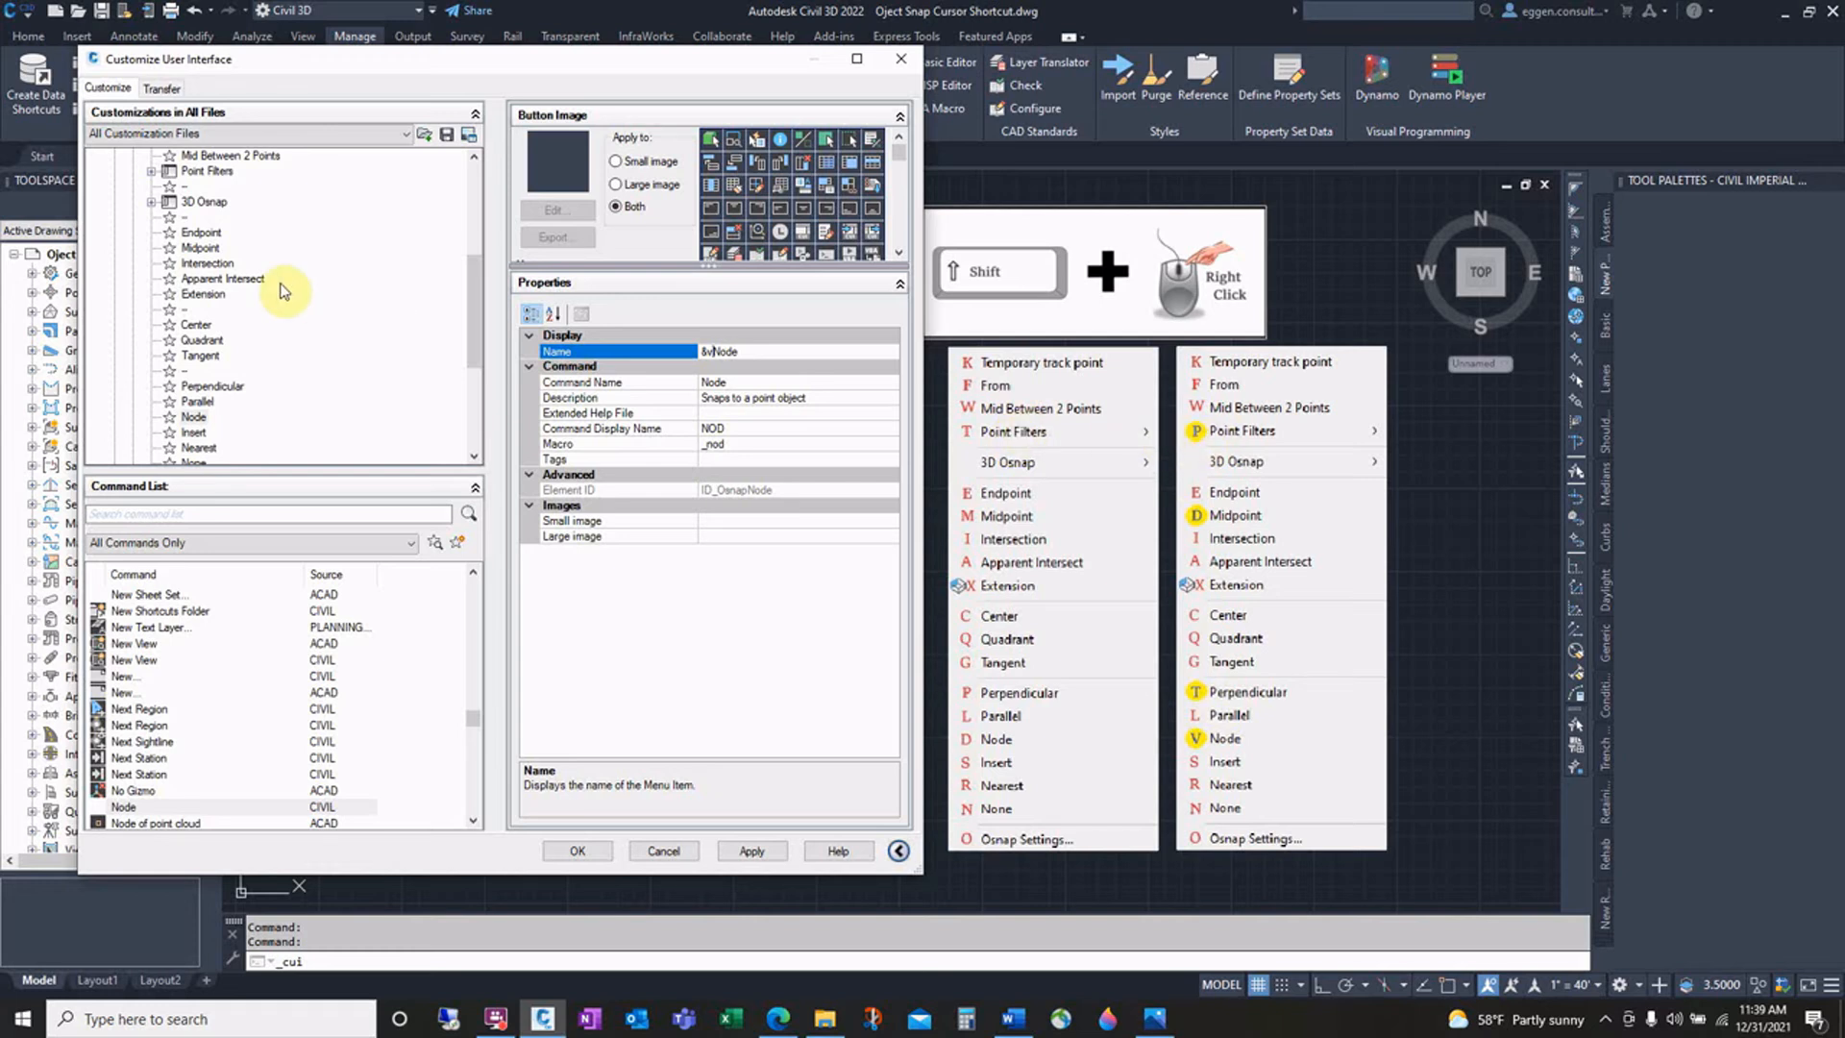
Step: Add an ampersand accelerator to the Point Filters menu item's name
scroll(203, 278, "up", 1)
left_click(207, 219)
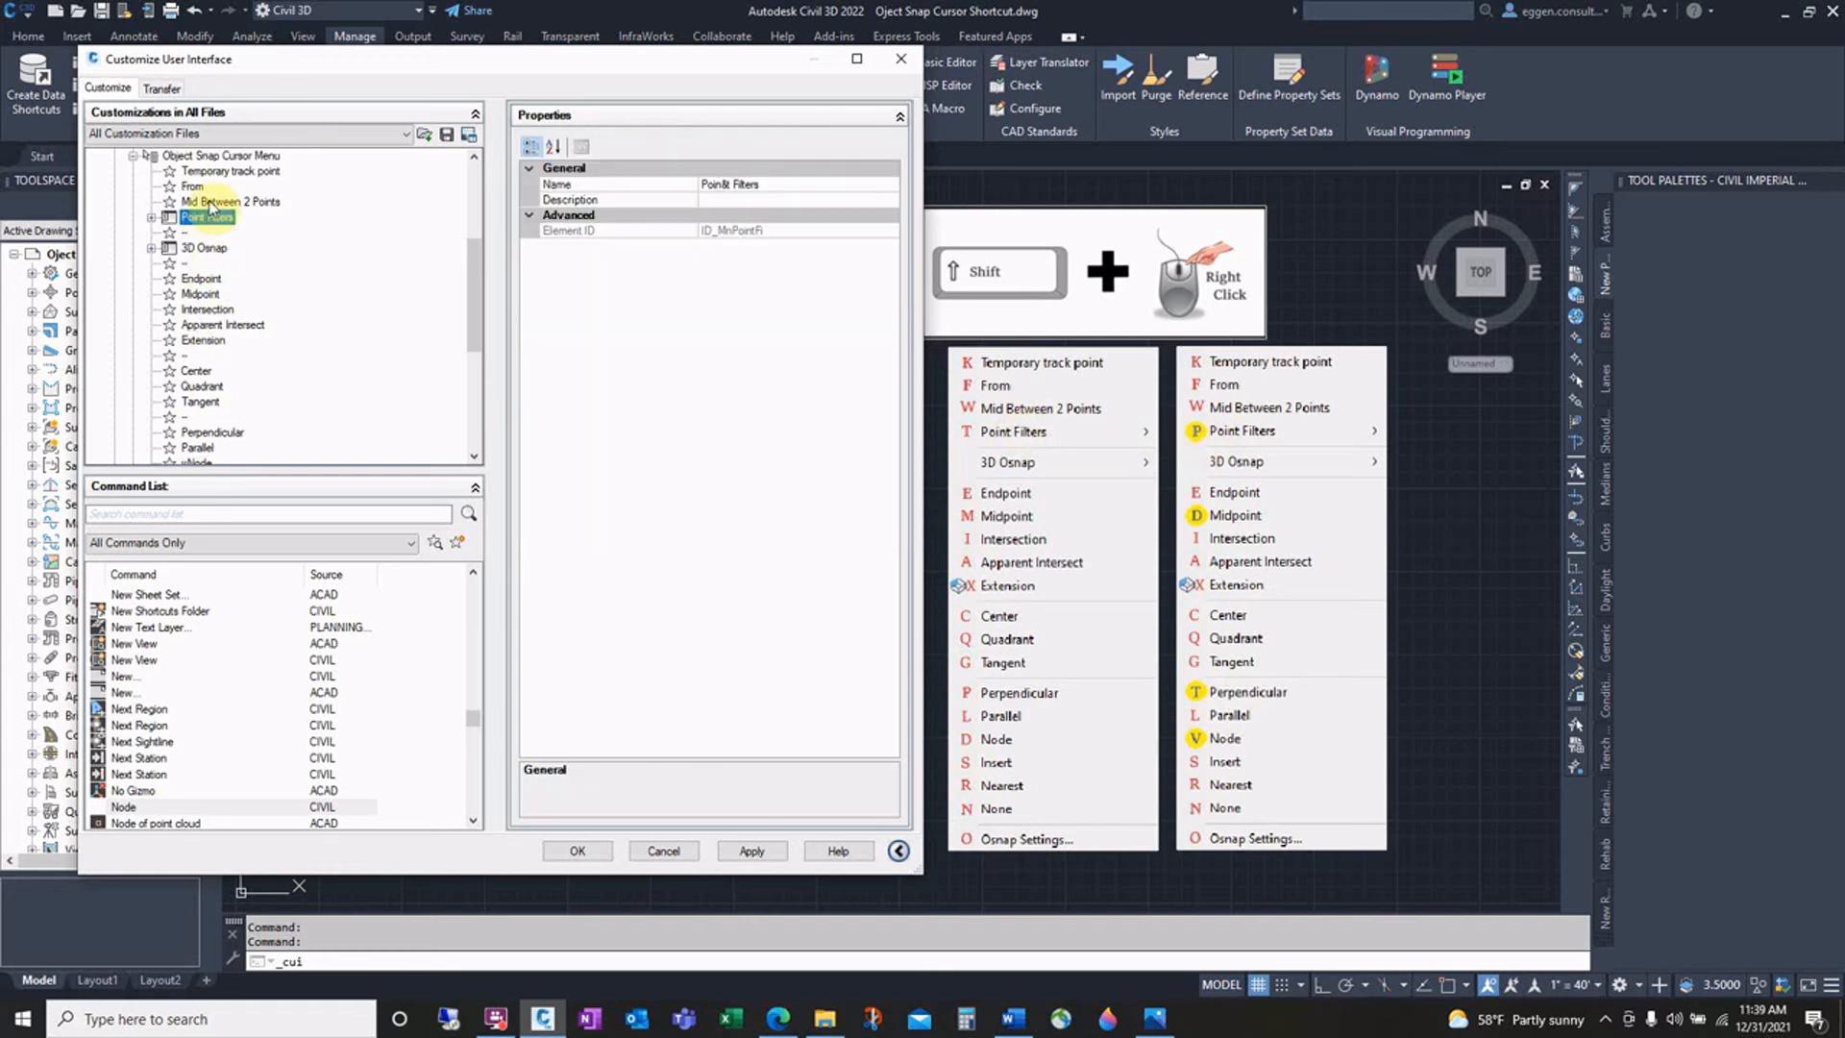
left_click(721, 182)
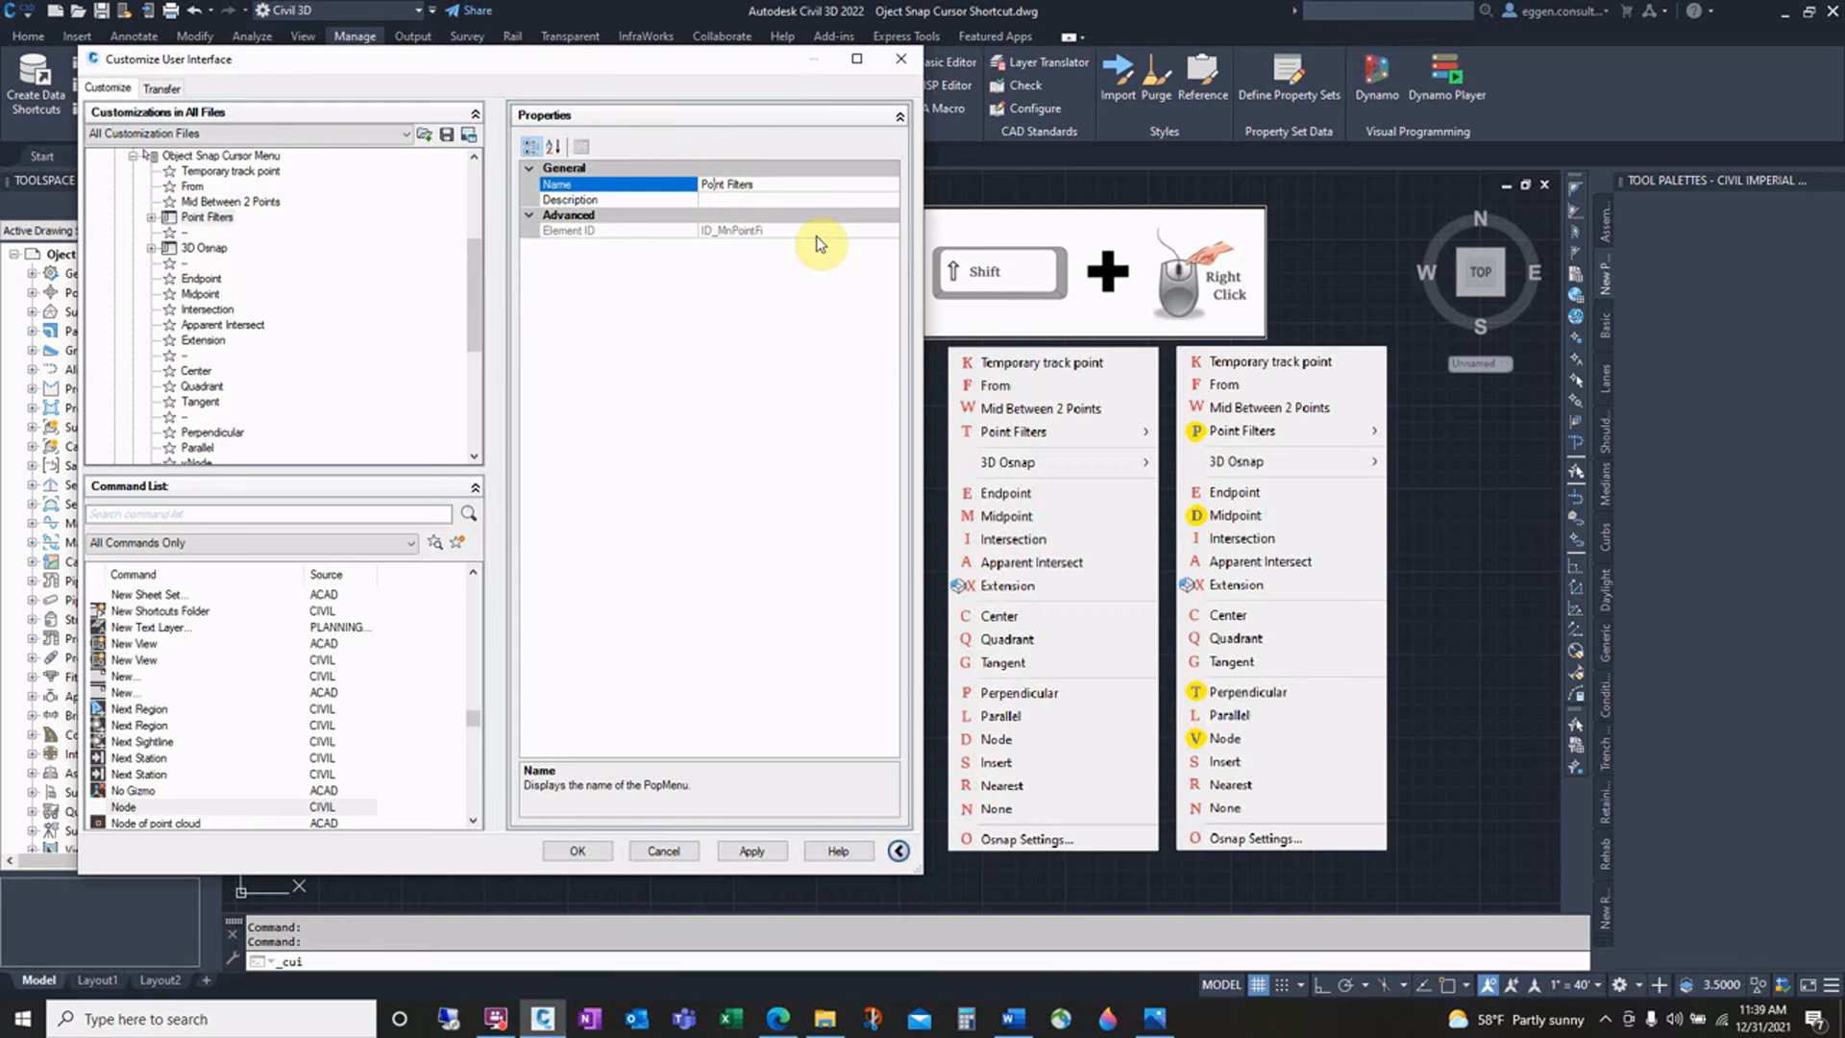
type("&")
Step: Rename the Perpendicular menu item as &tPerpendicular and apply the customization changes
left_click(212, 431)
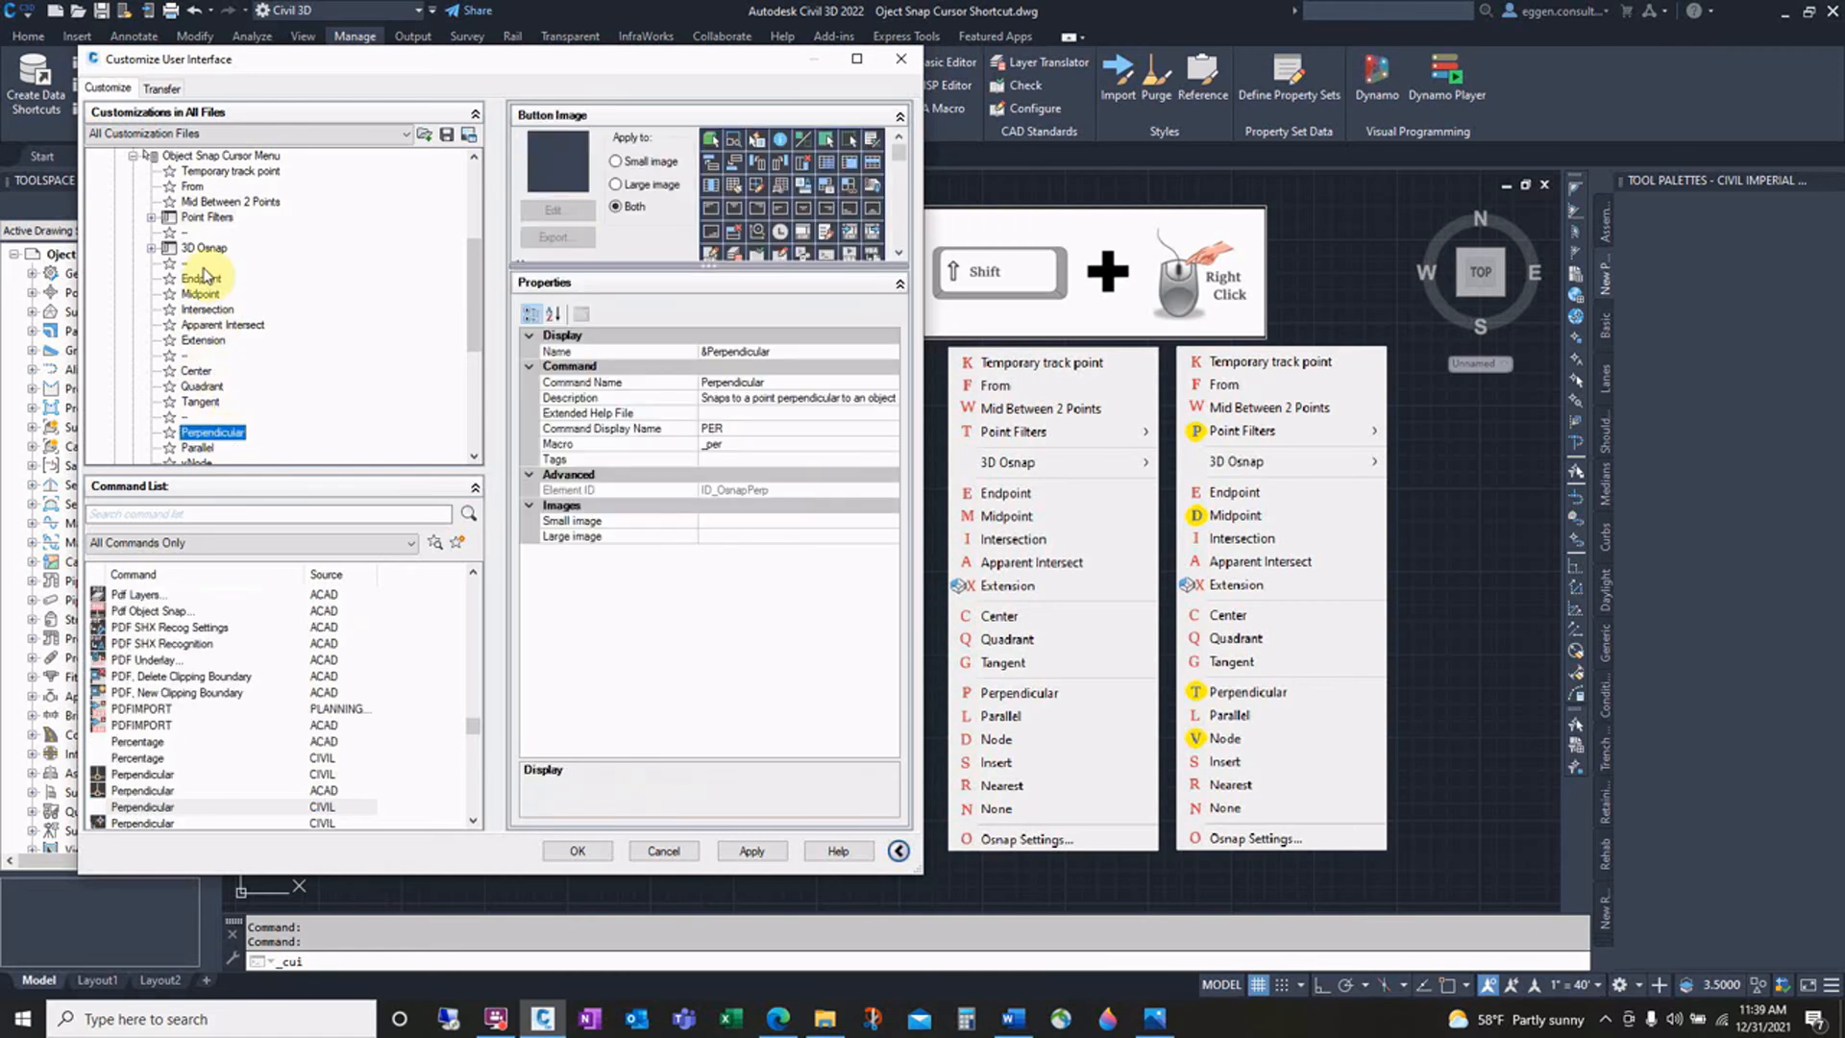
left_click(708, 352)
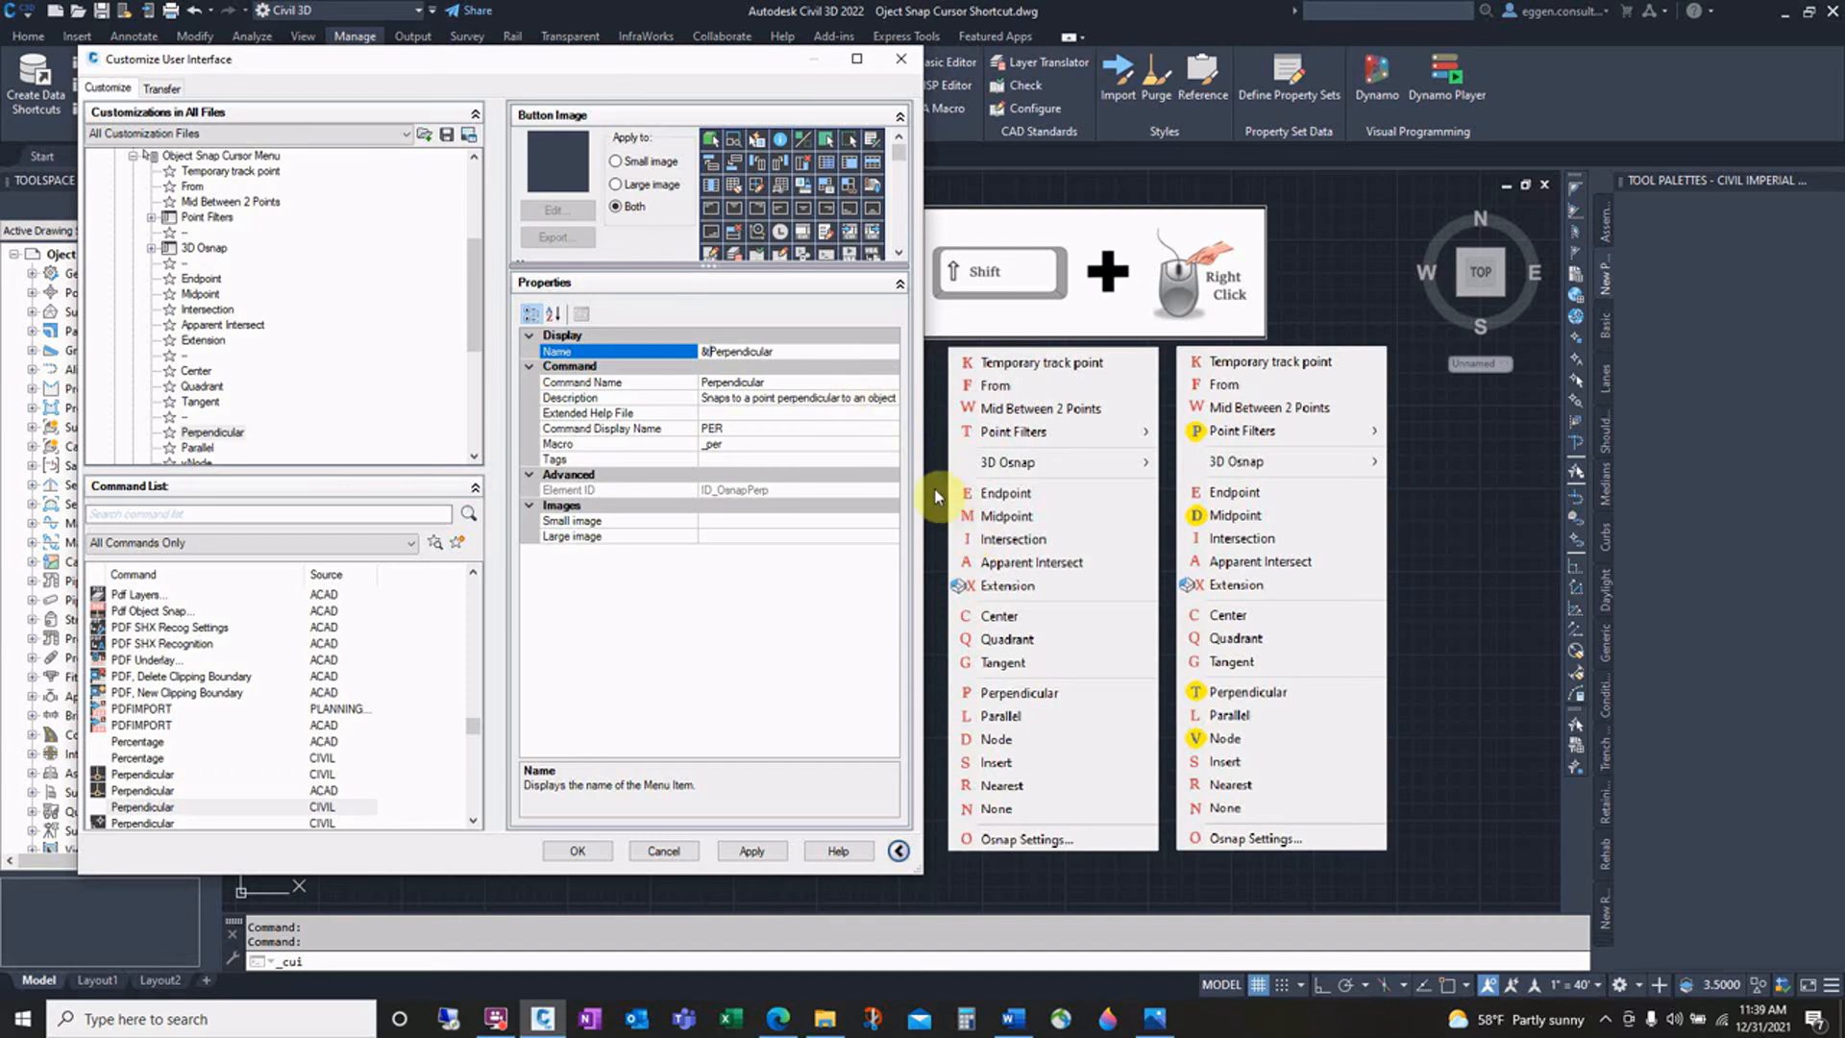
left_click(588, 849)
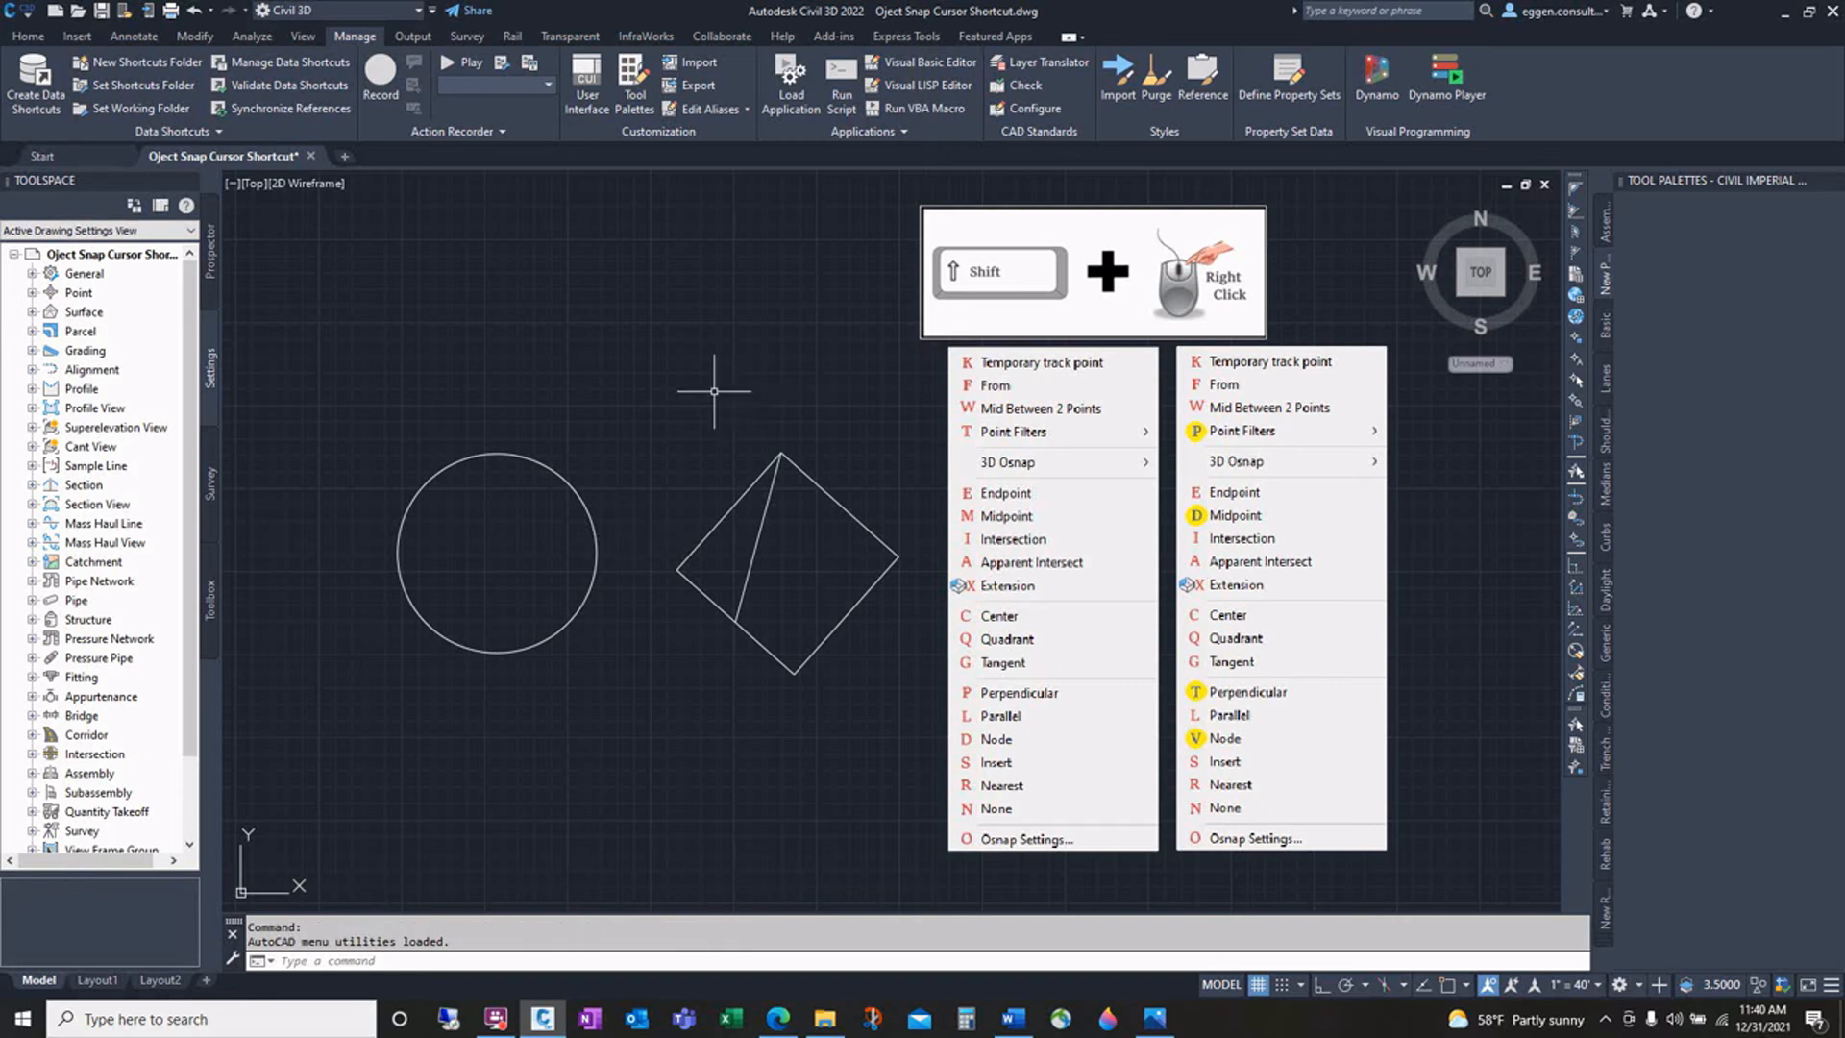
Step: Start a new polyline at the midpoint of the square's upper-right edge using the M accelerator in the snap menu
type("l")
key("Return")
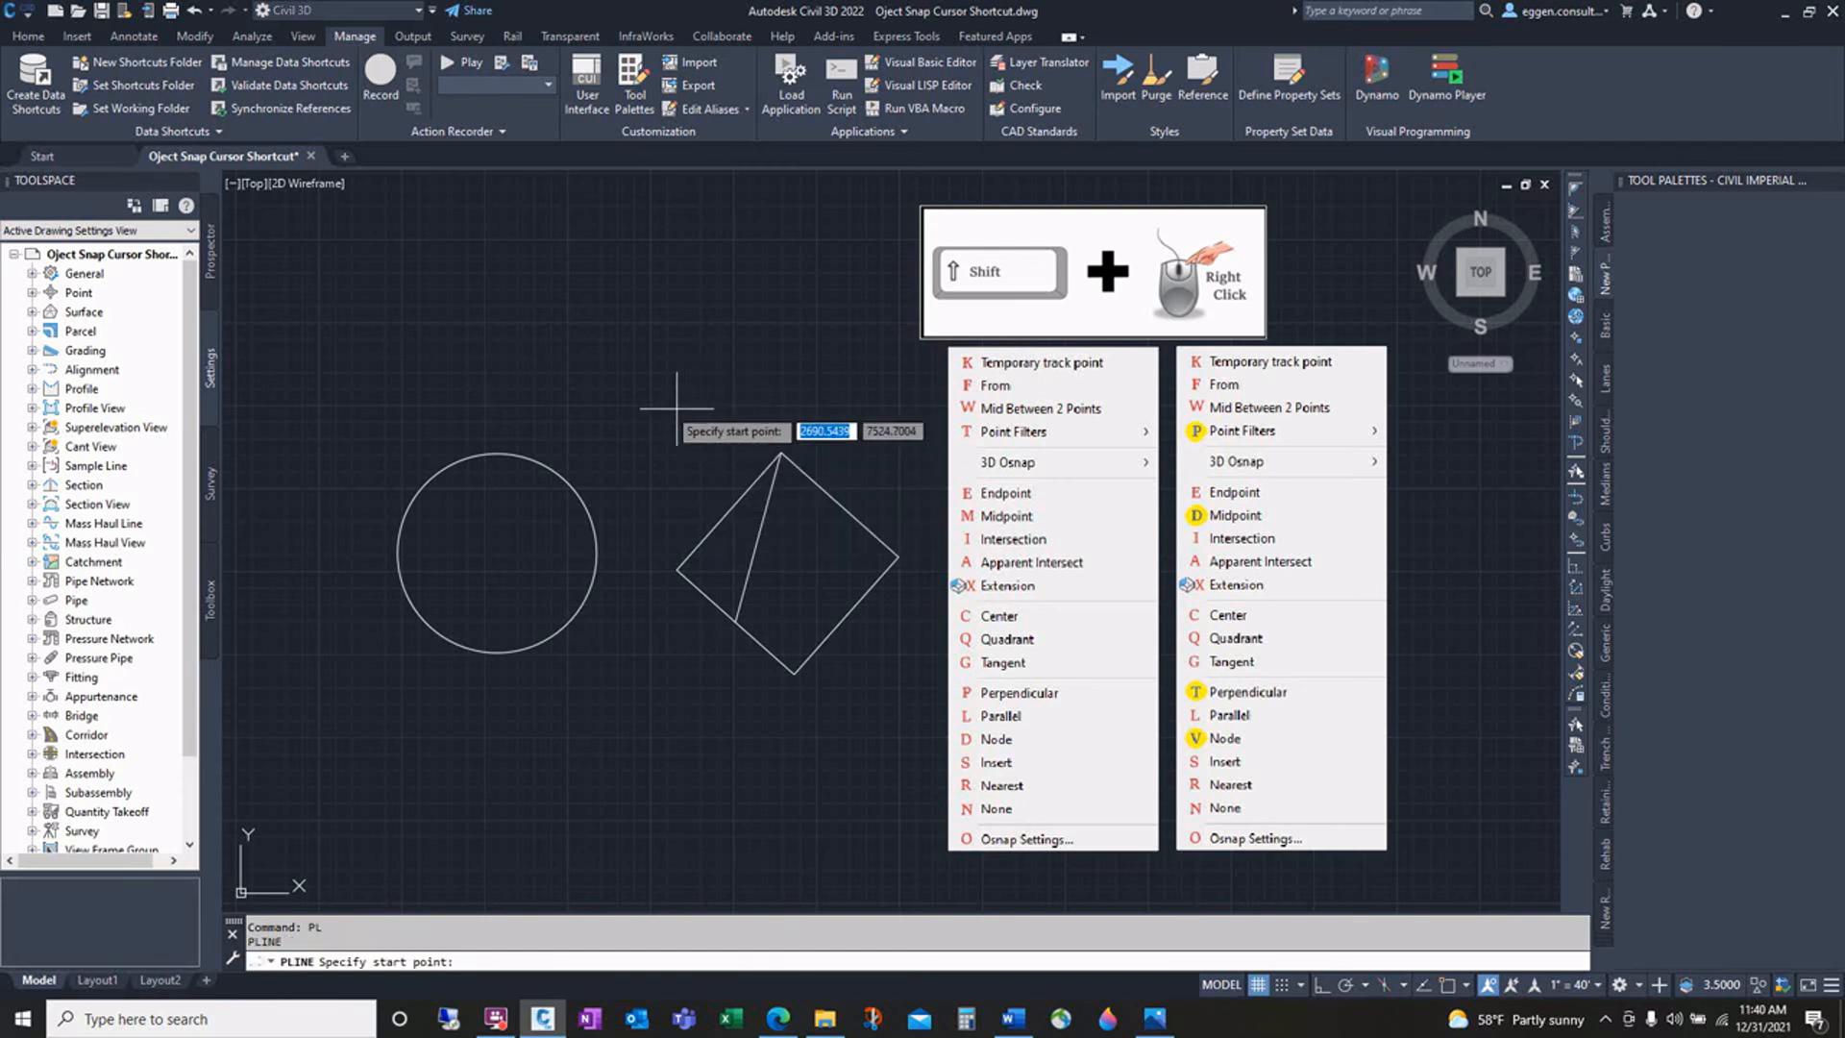
right_click(663, 400, "shift")
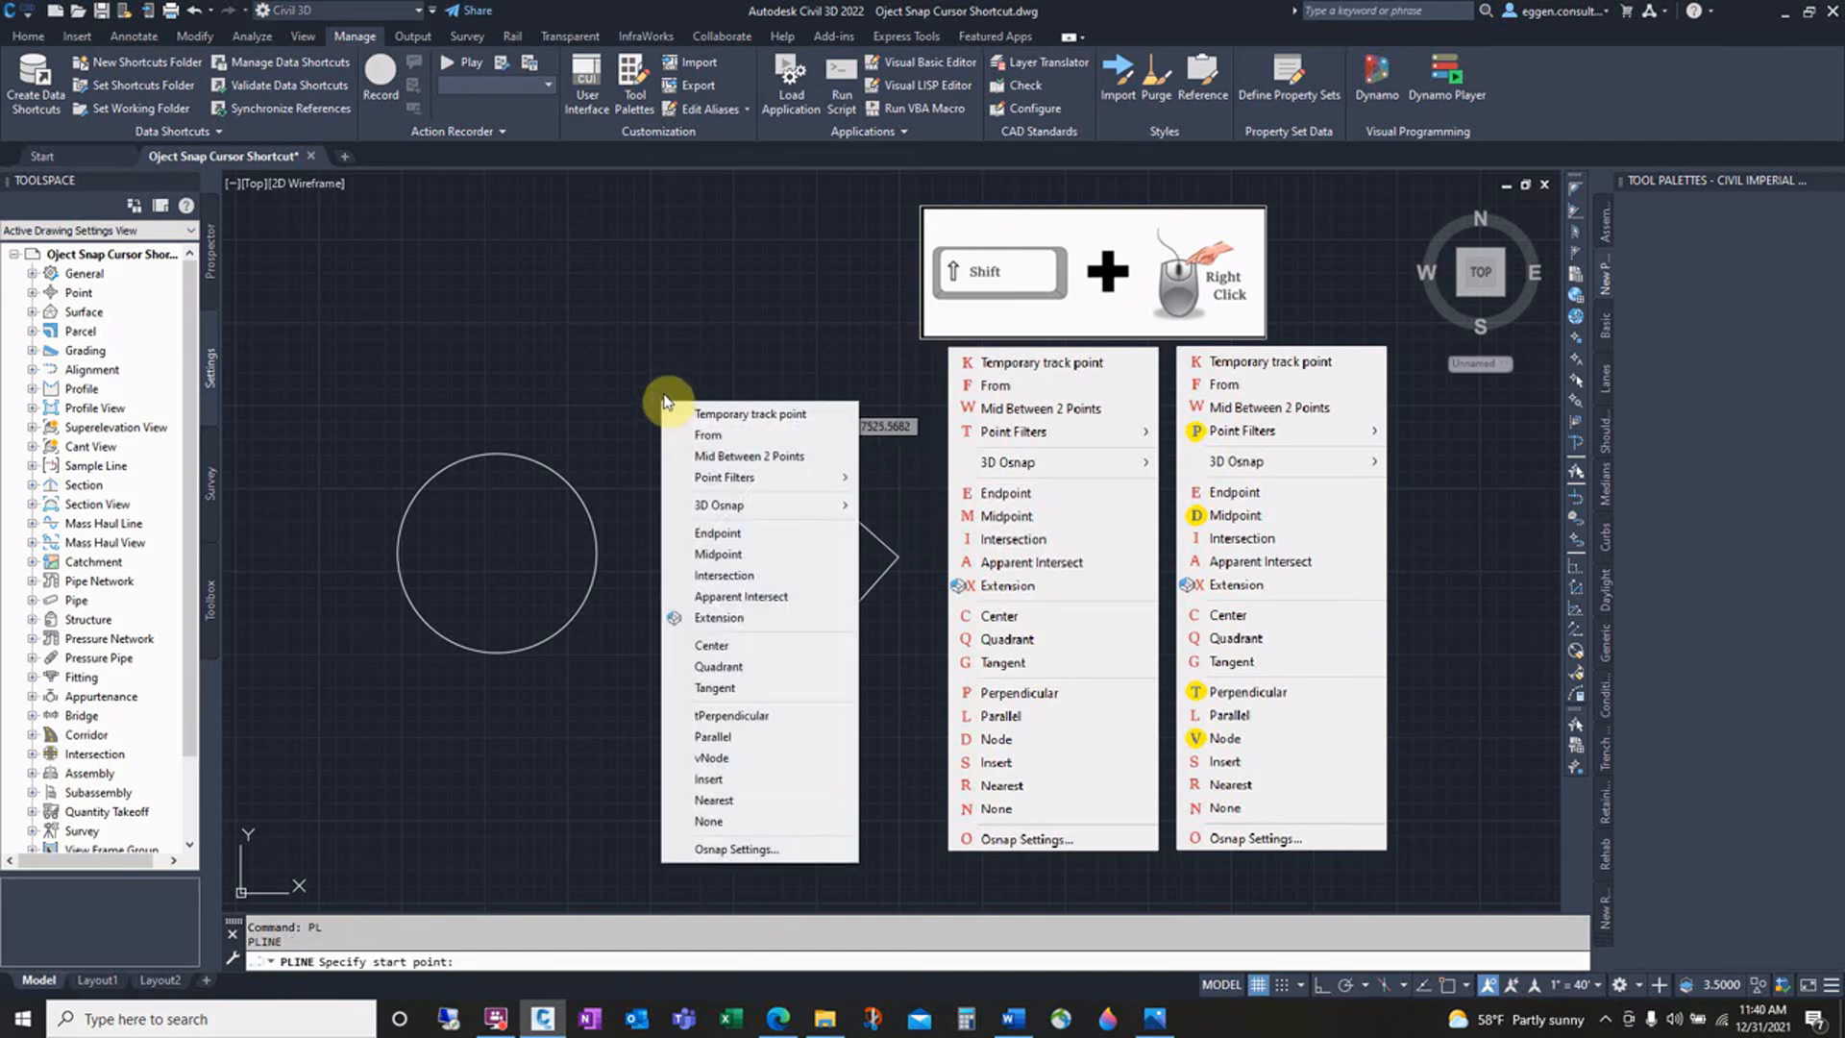
key("m")
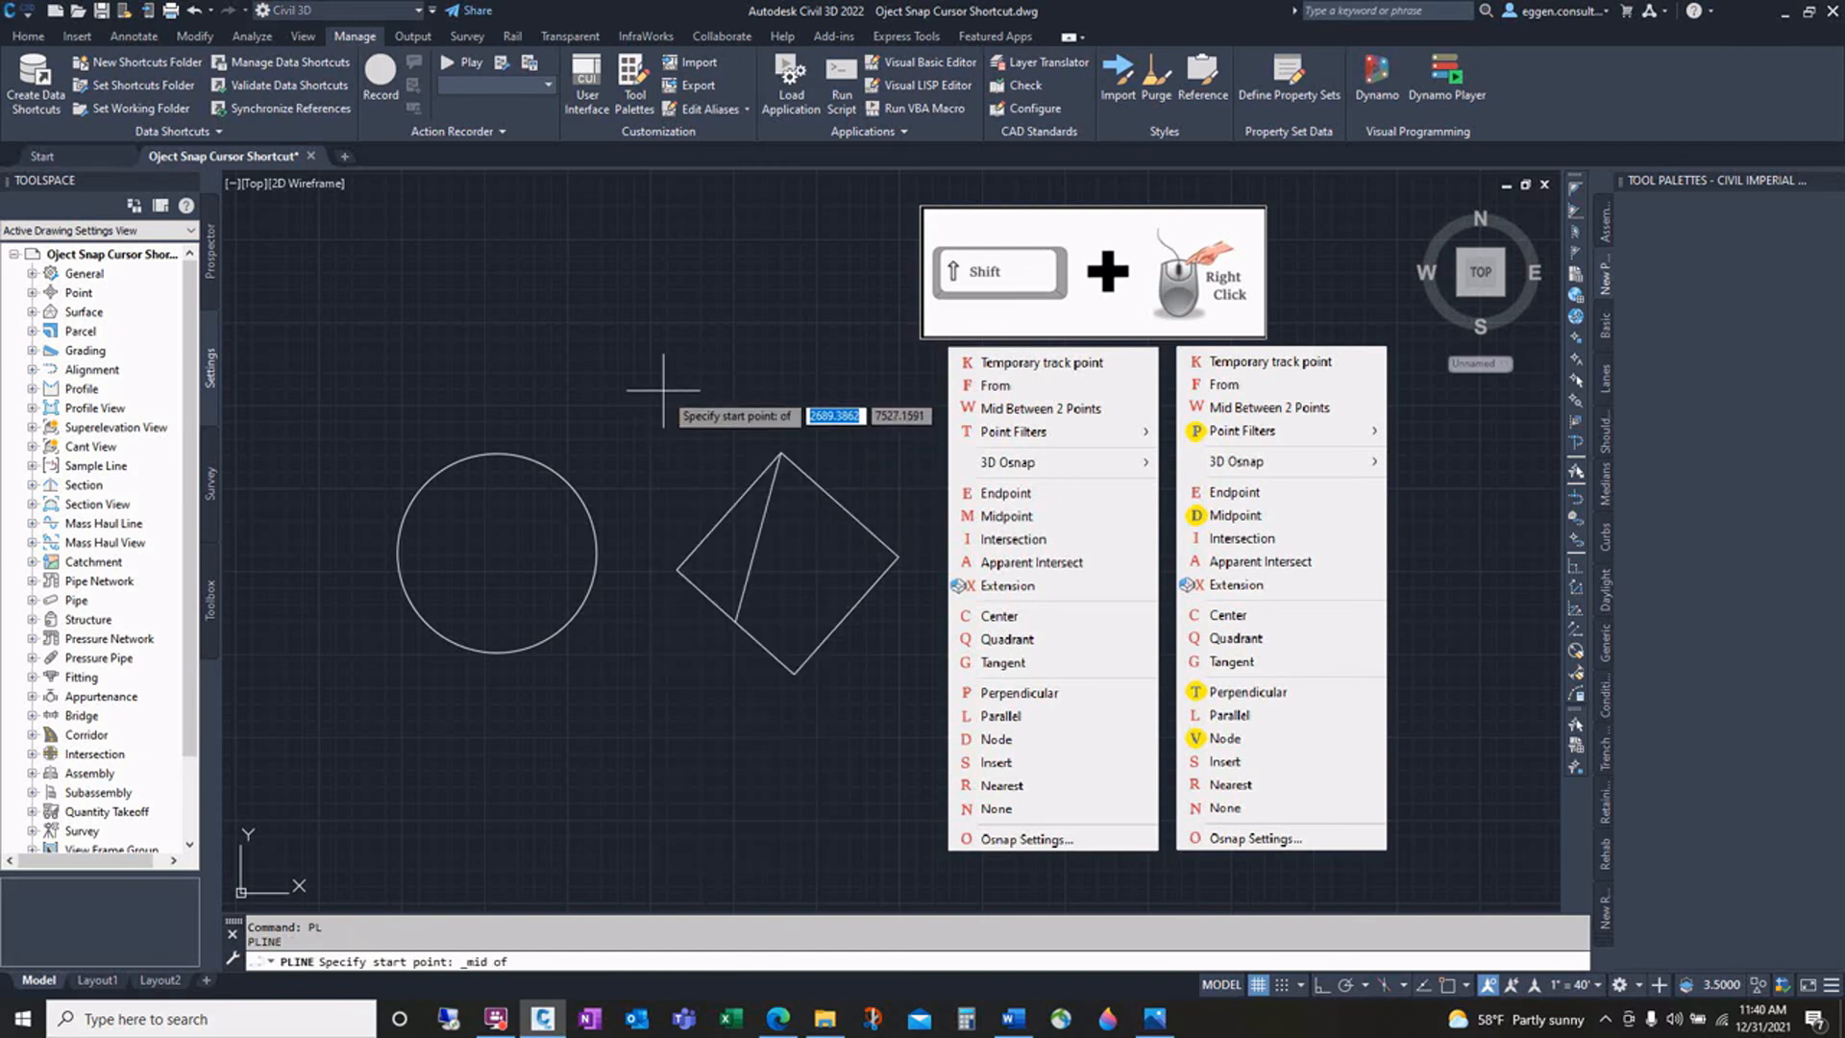
left_click(862, 526)
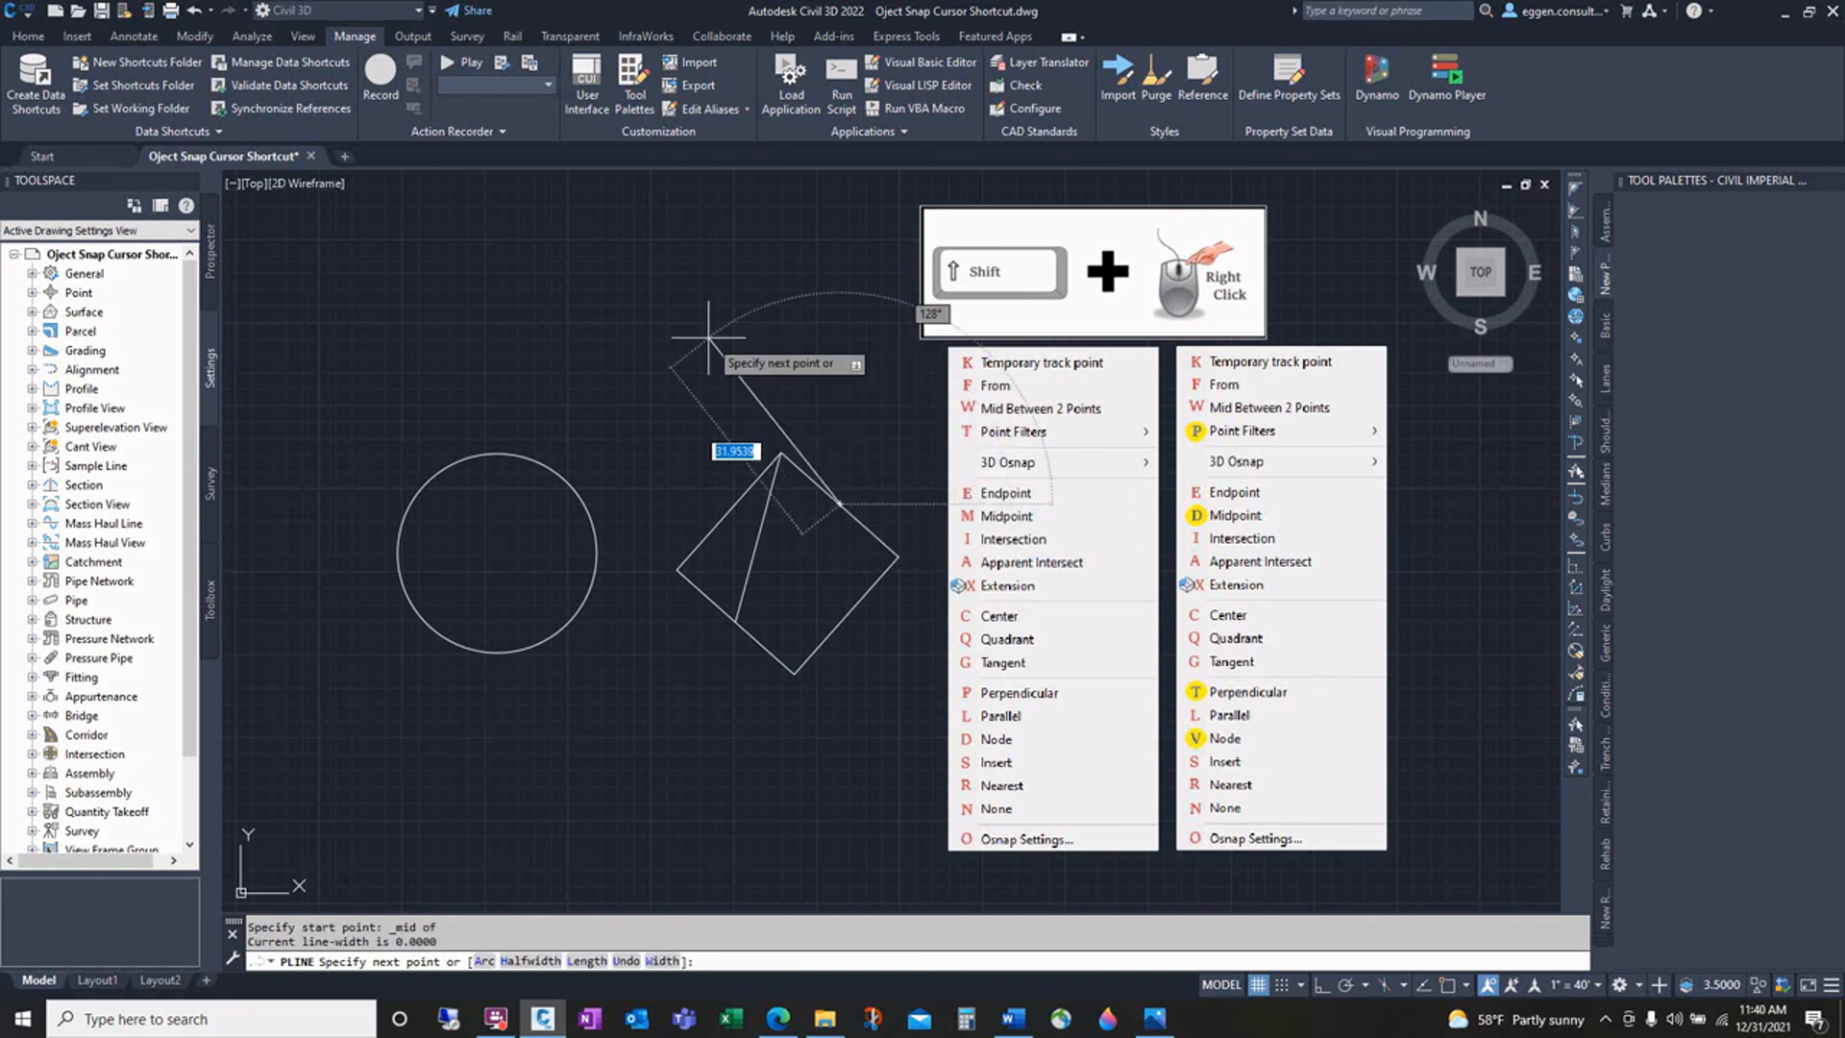
Step: End the polyline perpendicular to the square's lower-left edge using the P accelerator, then finish the command
right_click(788, 356, "shift")
key("p")
left_click(738, 623)
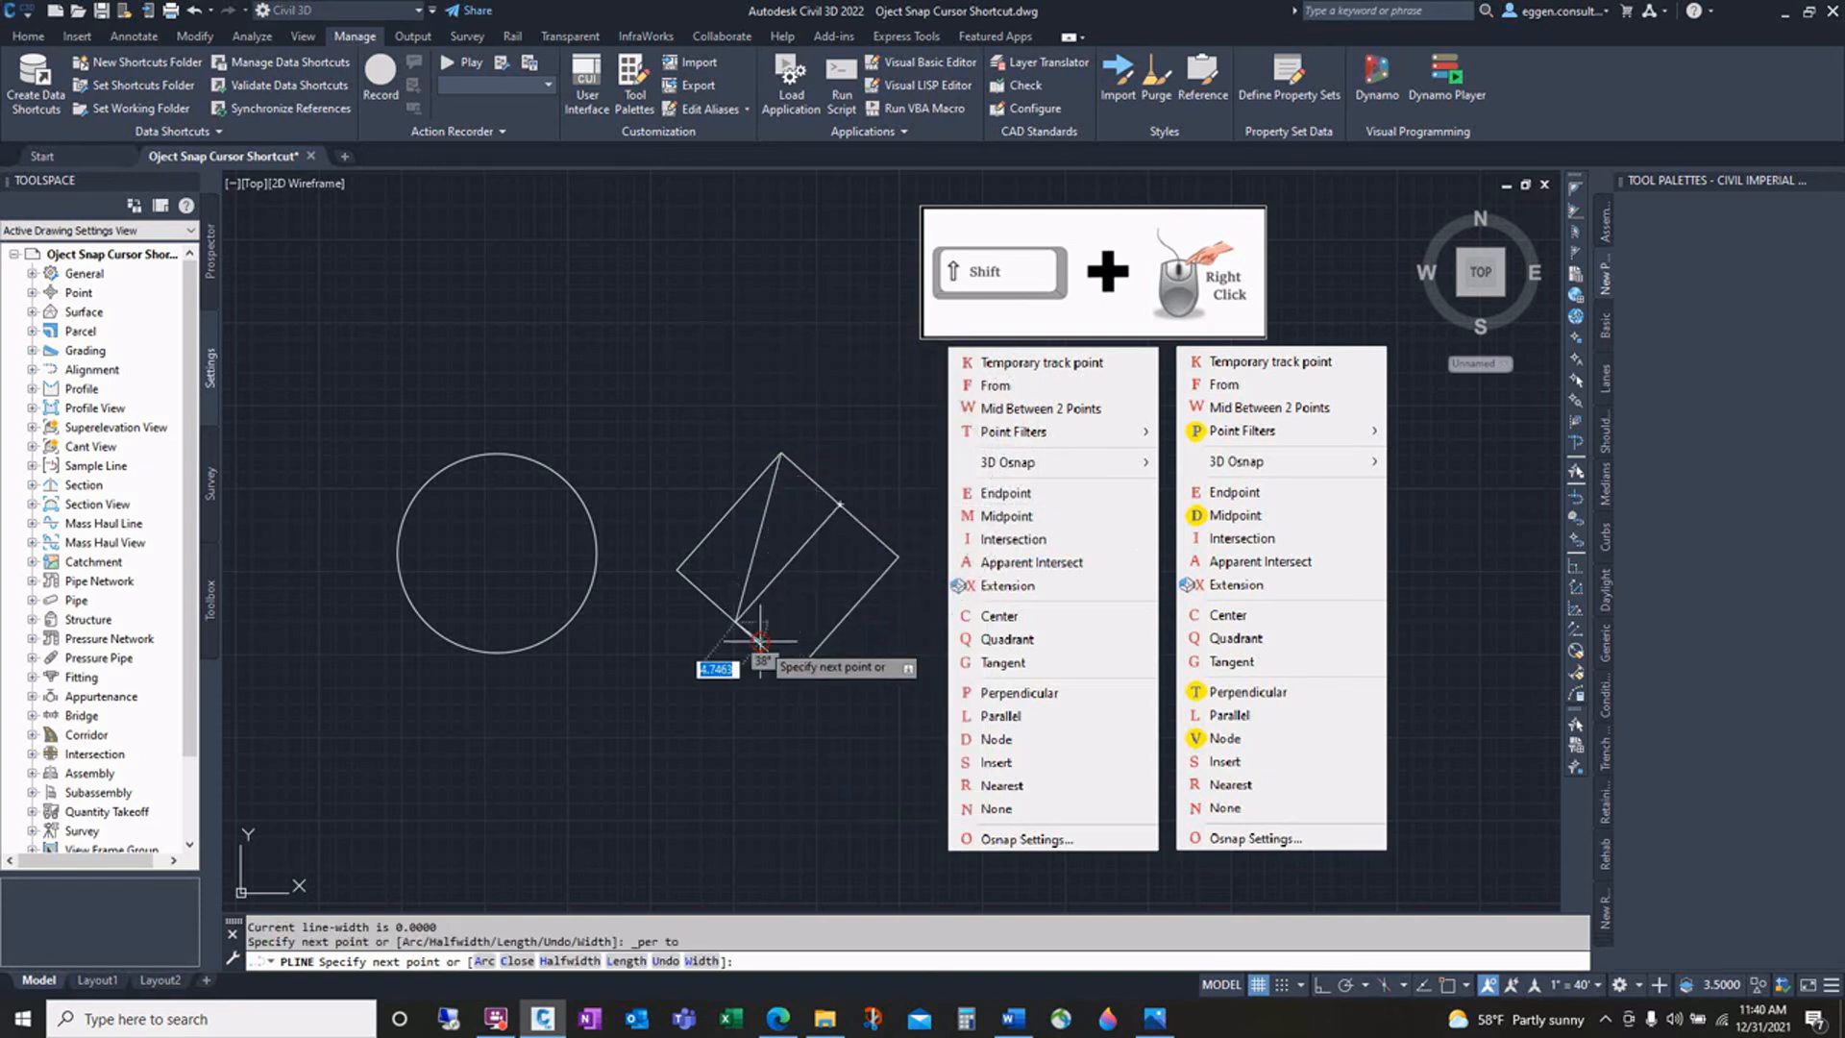
key("Return")
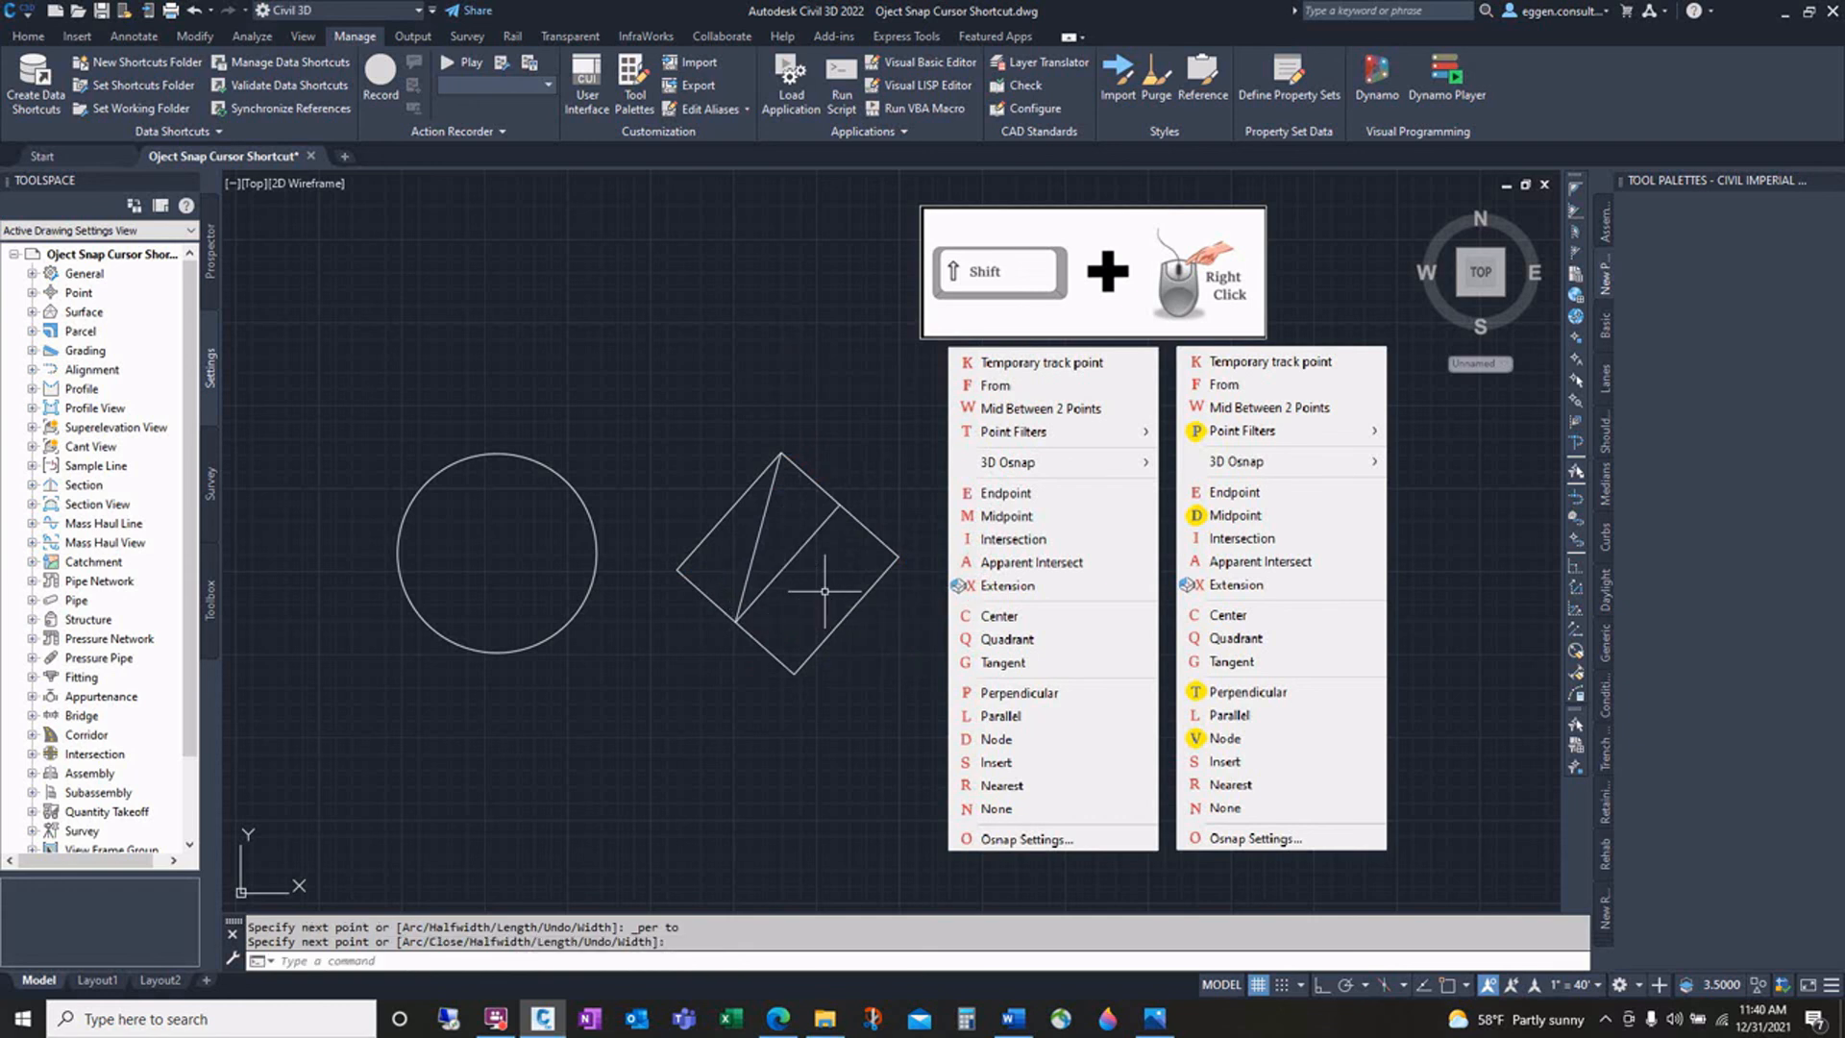
mouse_move(834, 589)
middle_mouse_down()
mouse_move(744, 547)
mouse_move(795, 550)
middle_mouse_up()
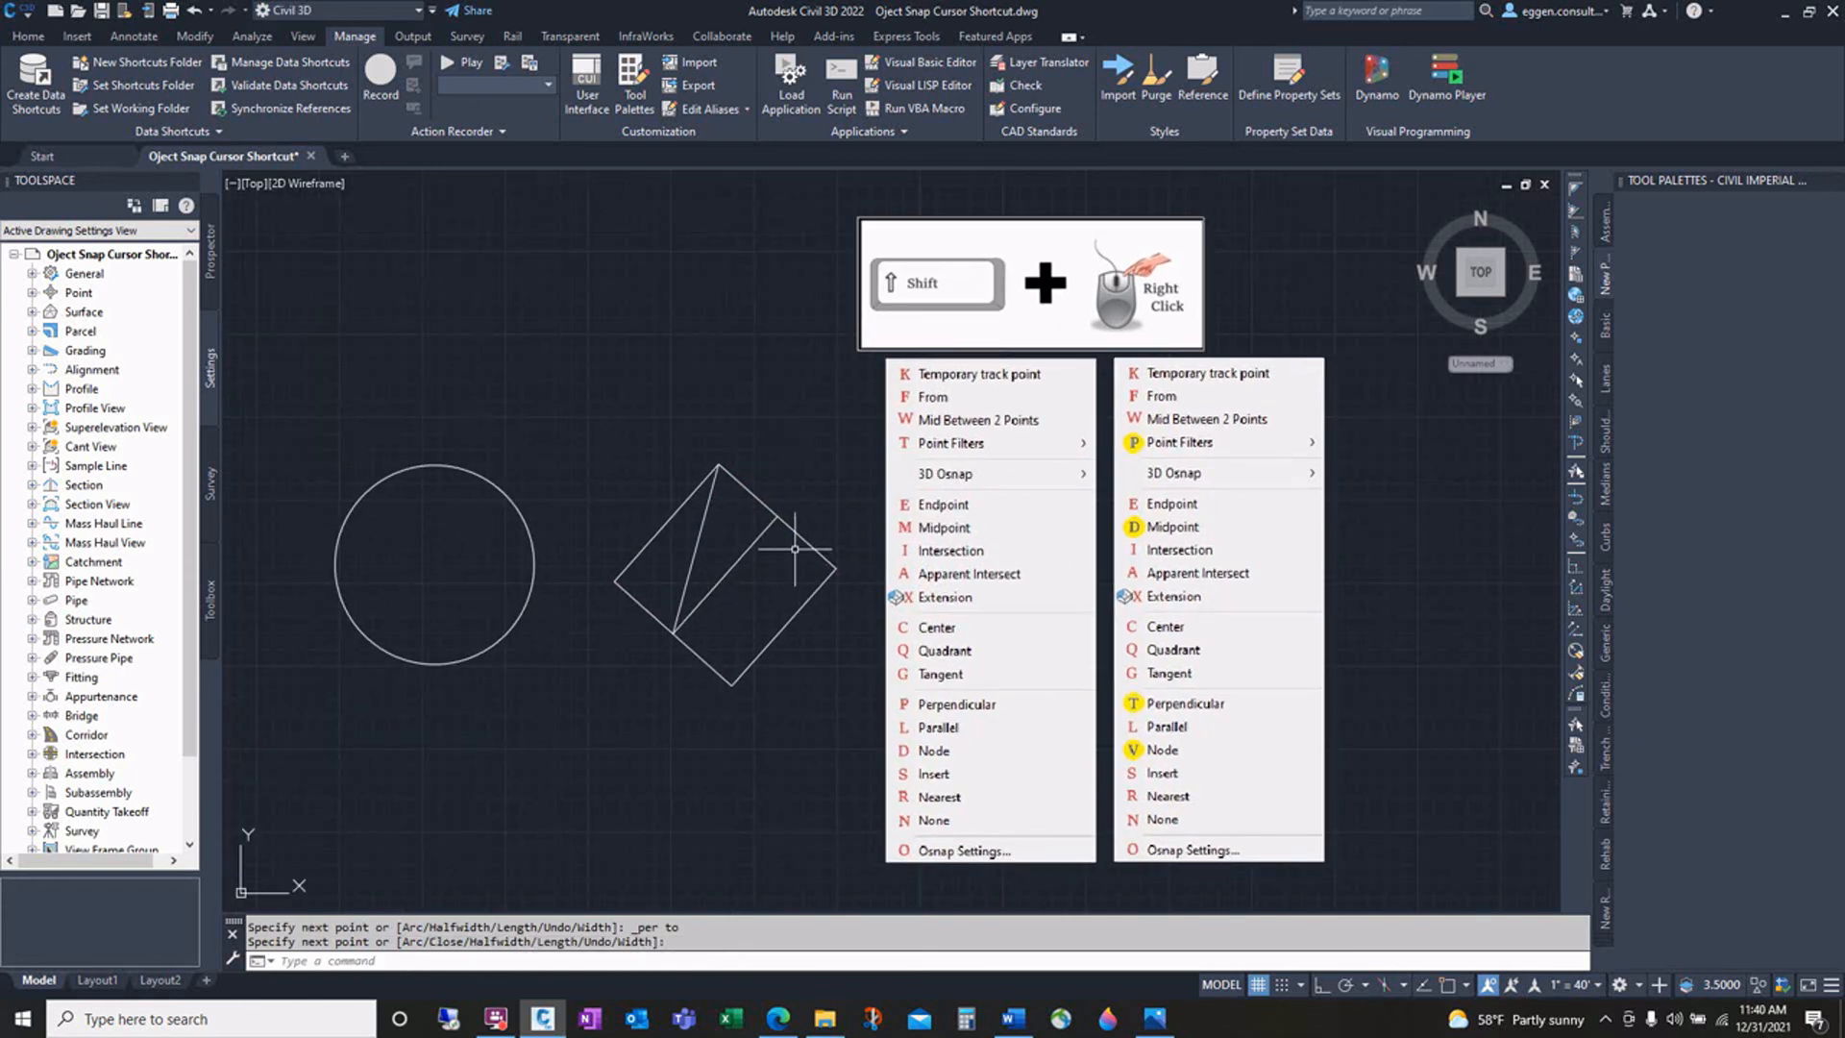